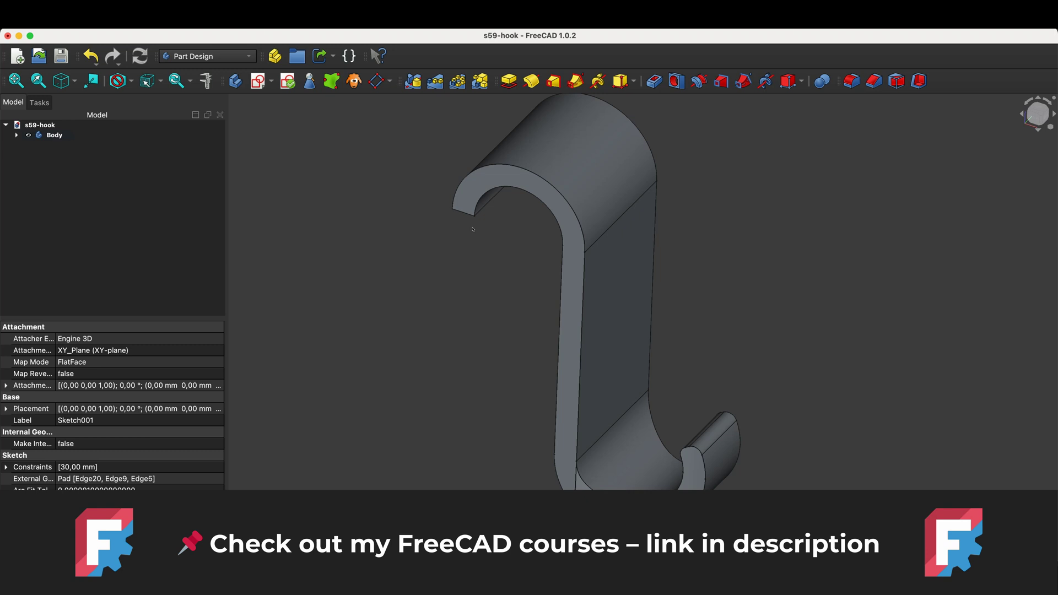
Step: Close the finished hook and start a new part with a sketch on the XZ plane
left_click(338, 540)
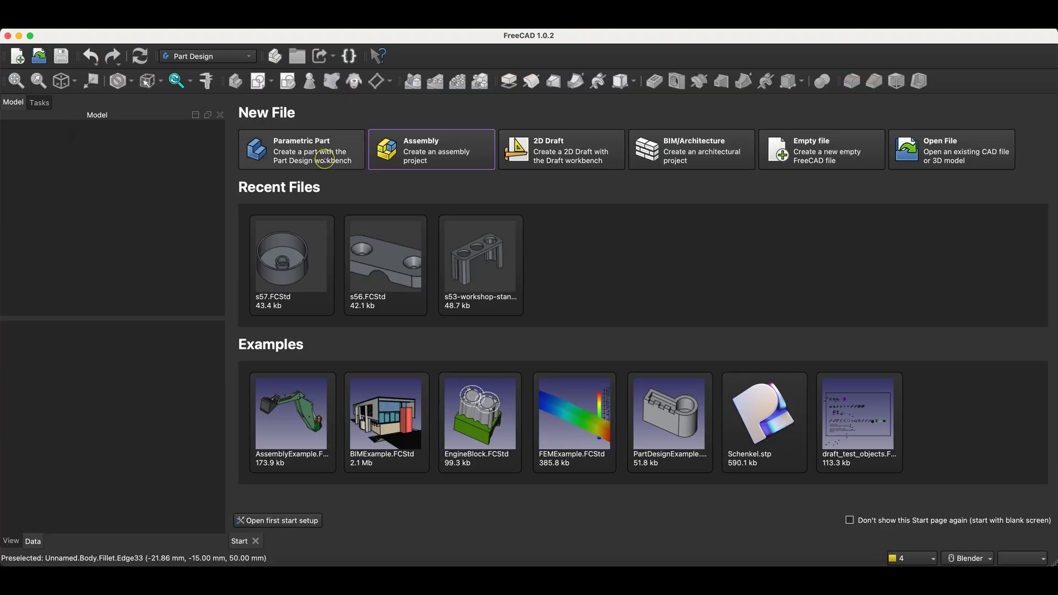
left_click(325, 160)
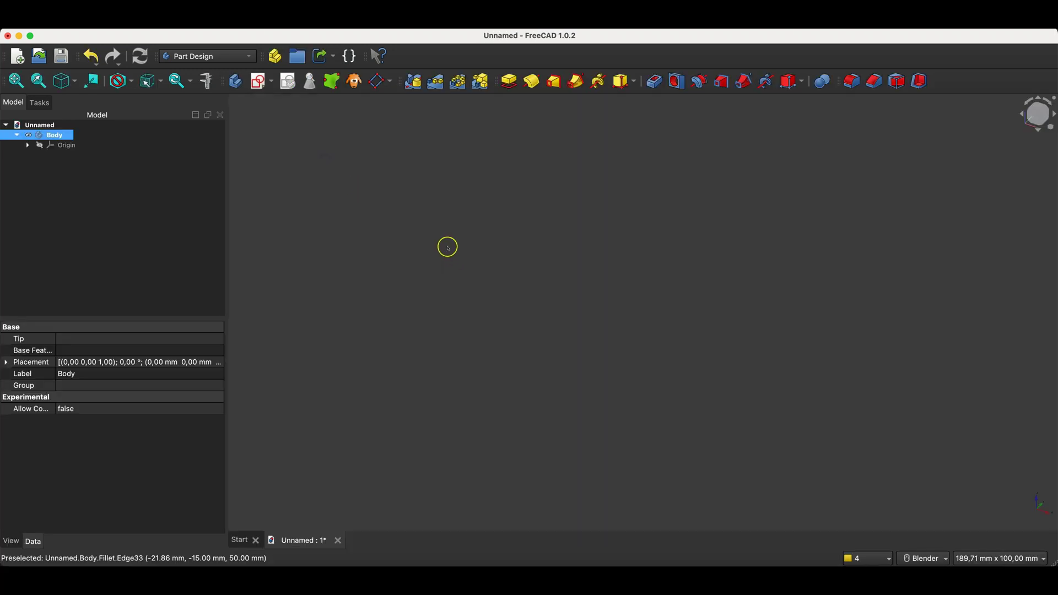
left_click(259, 82)
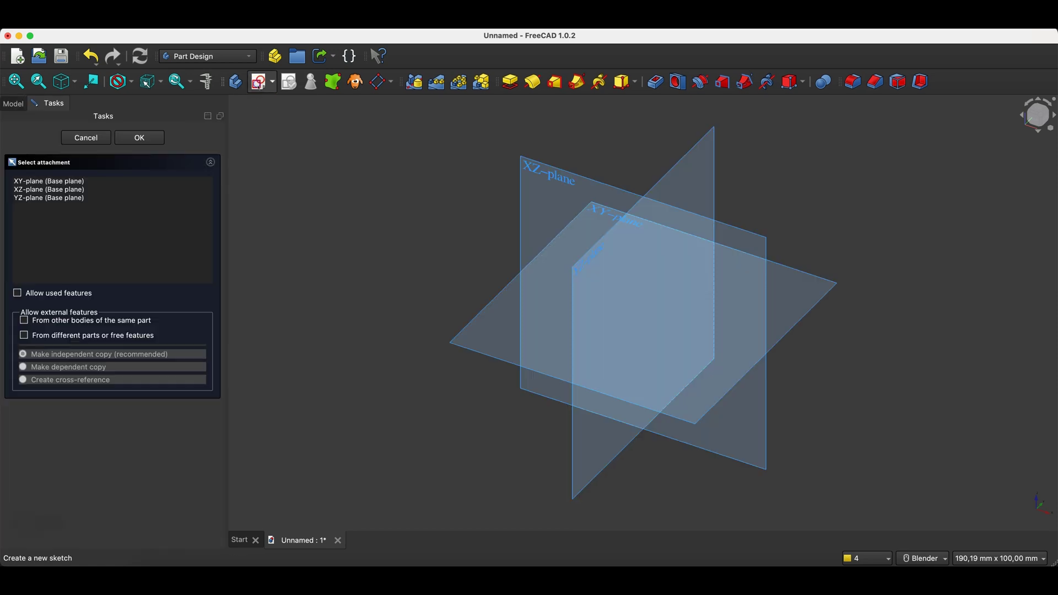
left_click(537, 173)
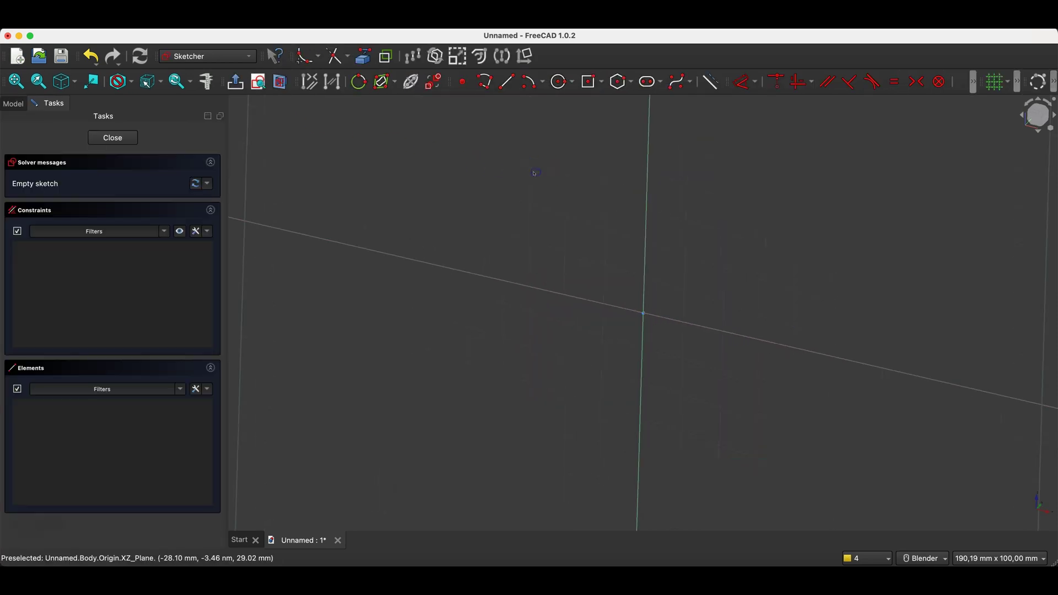
Step: Draw two parallel vertical lines rising from the horizontal axis
left_click(512, 84)
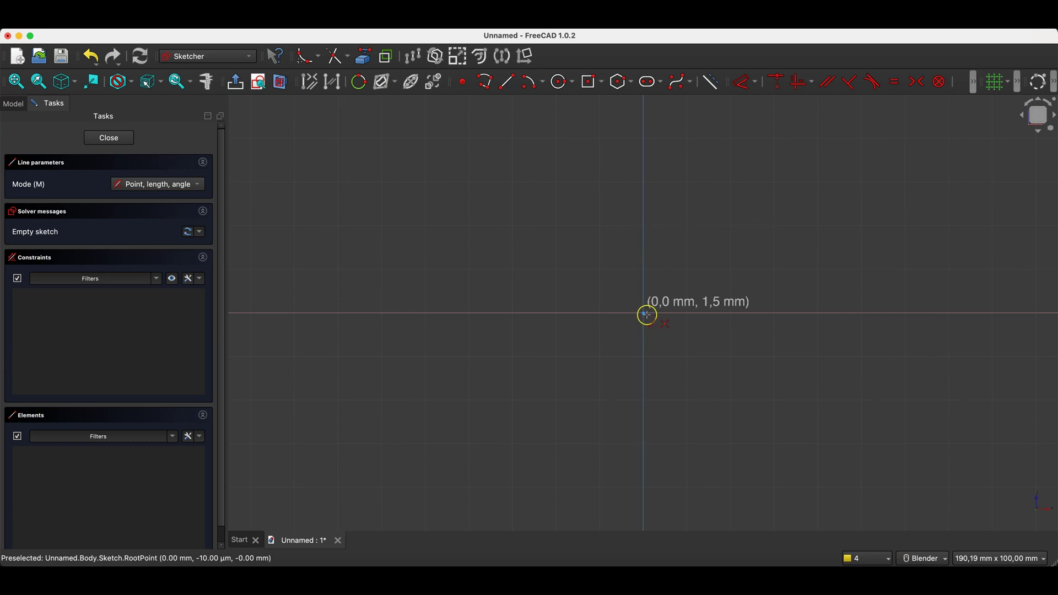
left_click(644, 202)
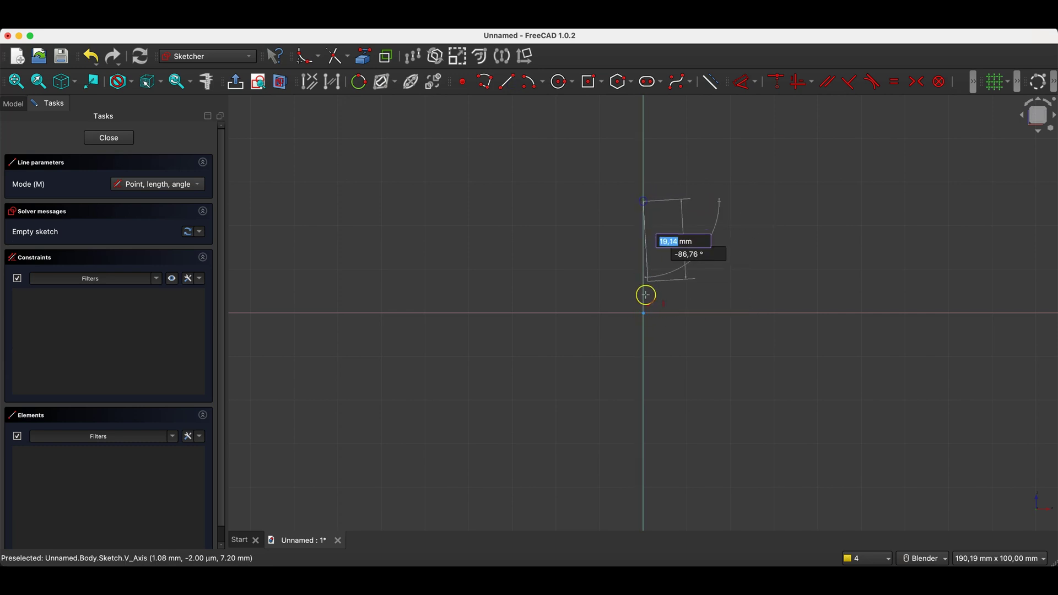
left_click(644, 310)
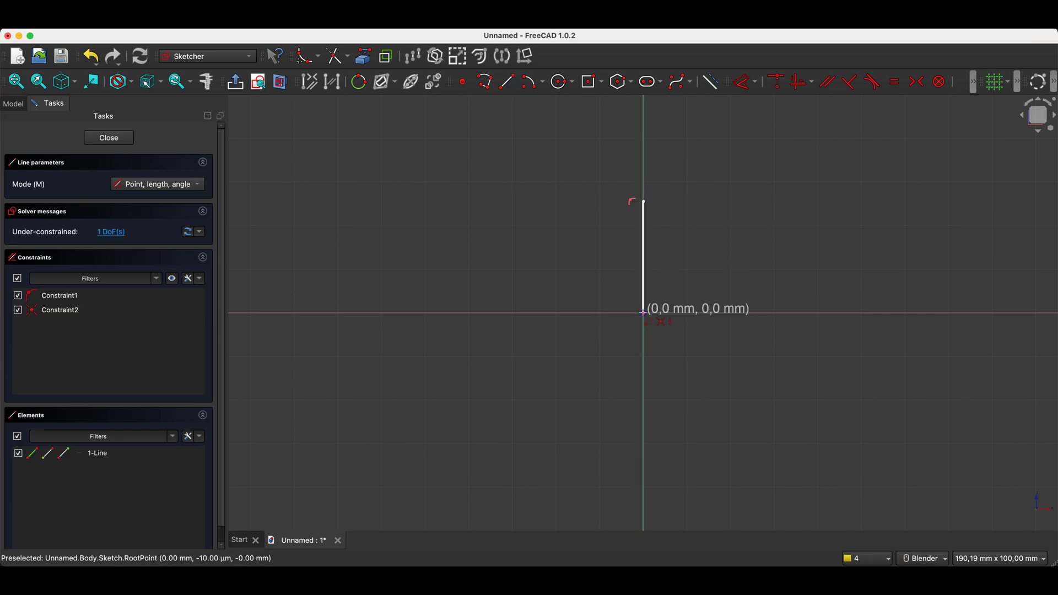
left_click(644, 202)
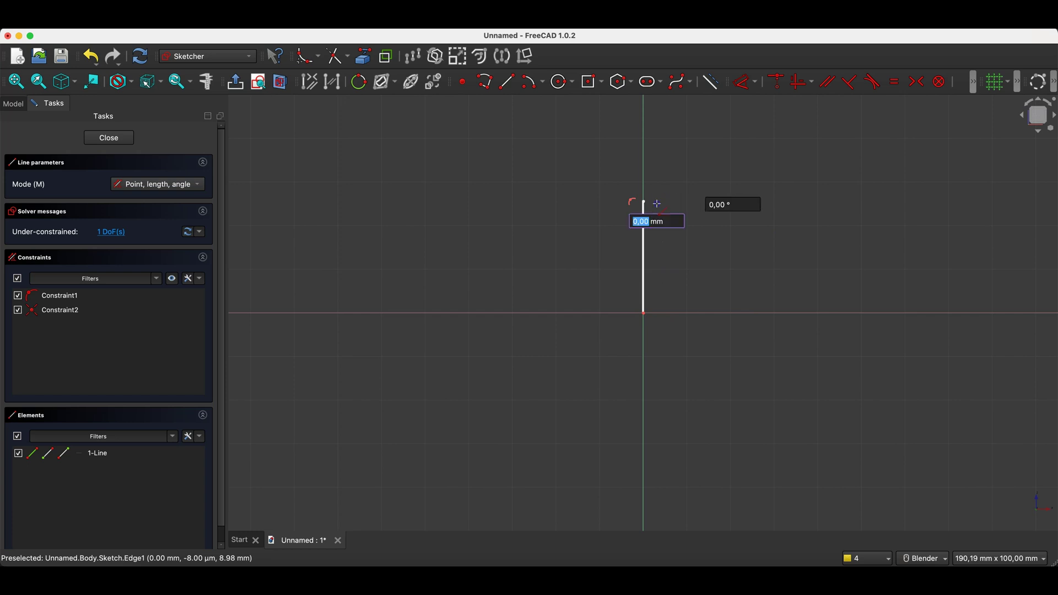
left_click(657, 311)
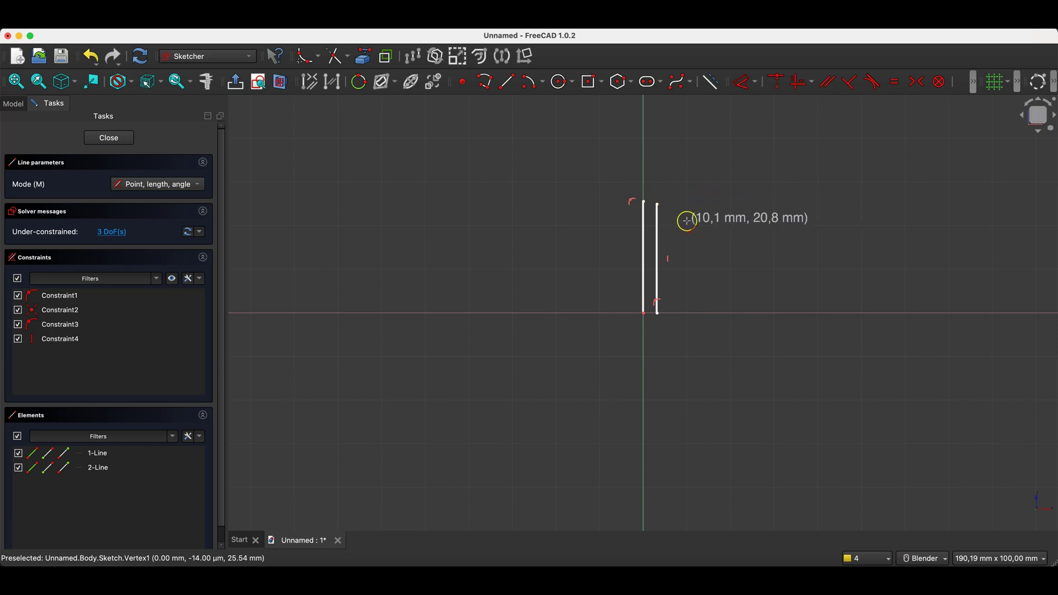
Step: Make the two vertical lines equal in length
key("Escape")
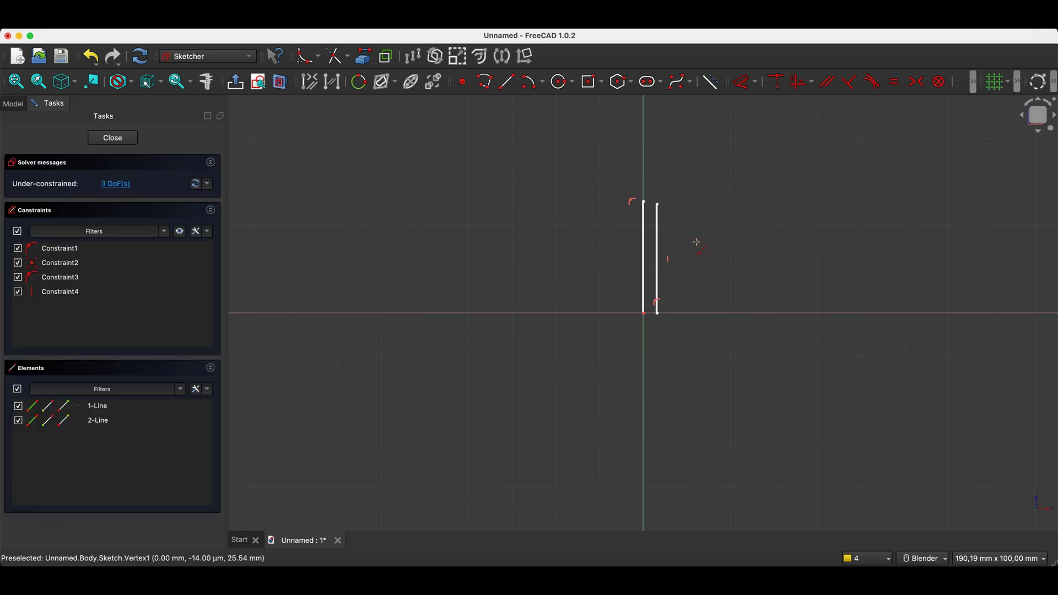
left_click(644, 257)
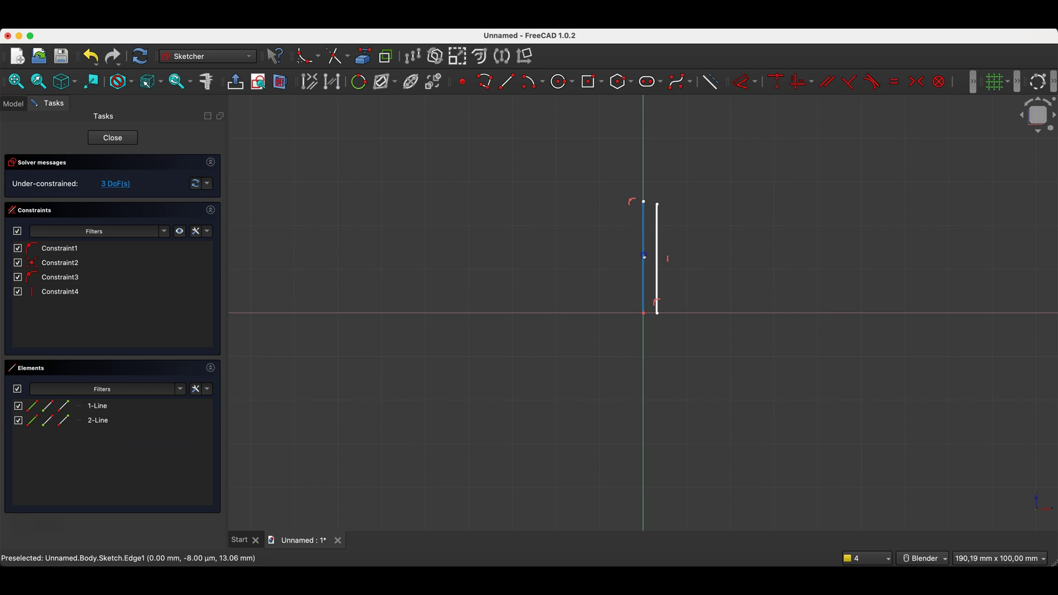
left_click(657, 254)
left_click(895, 82)
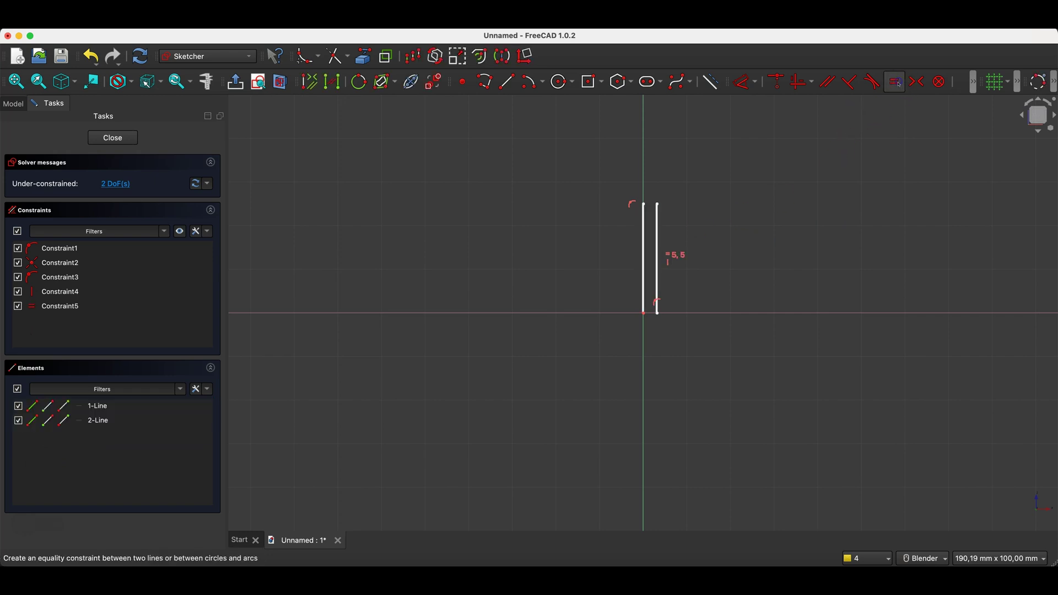
Step: Give the second vertical line a 50 mm height dimension
left_click(658, 236)
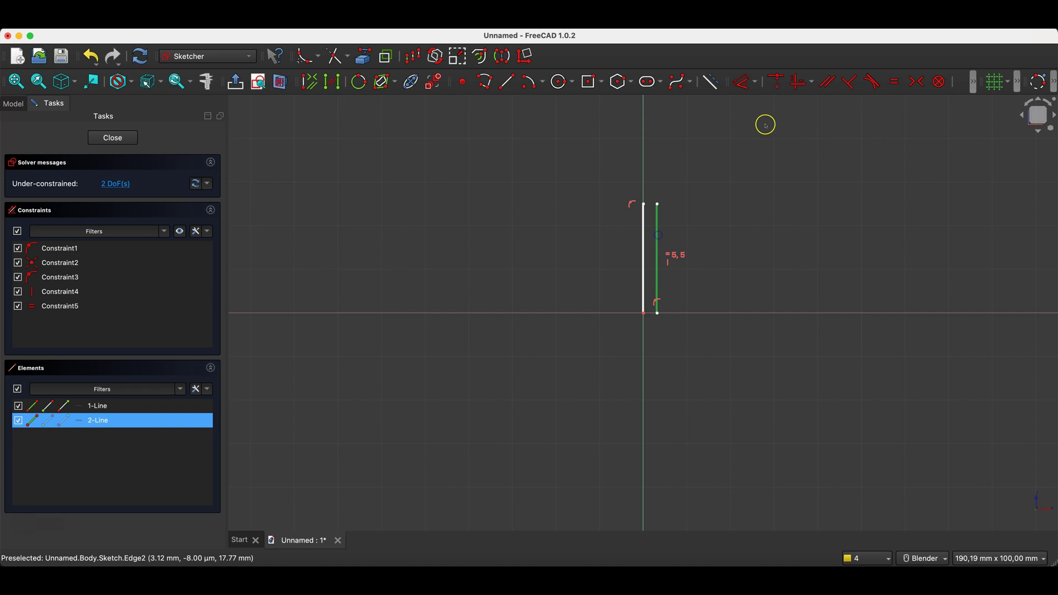
key("d")
left_click(717, 238)
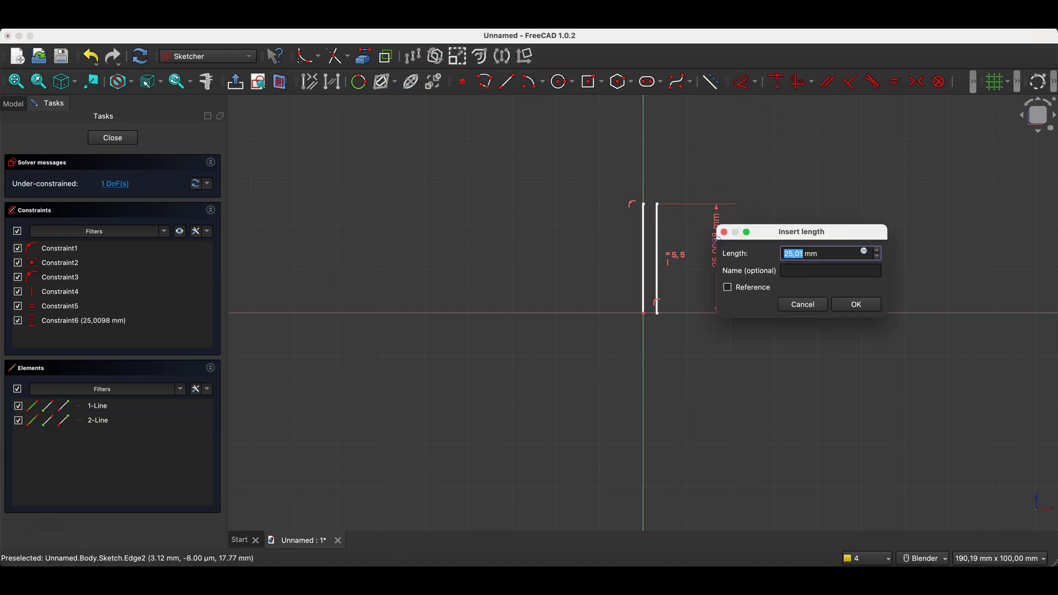
type("50")
key("Return")
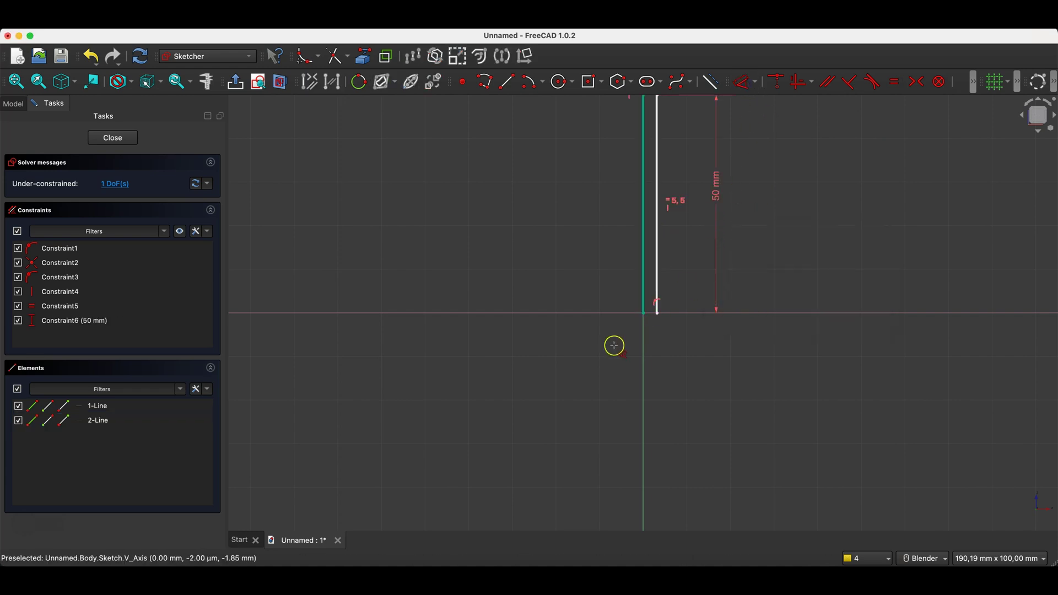
scroll(613, 347, "down", 3)
scroll(628, 330, "up", 5)
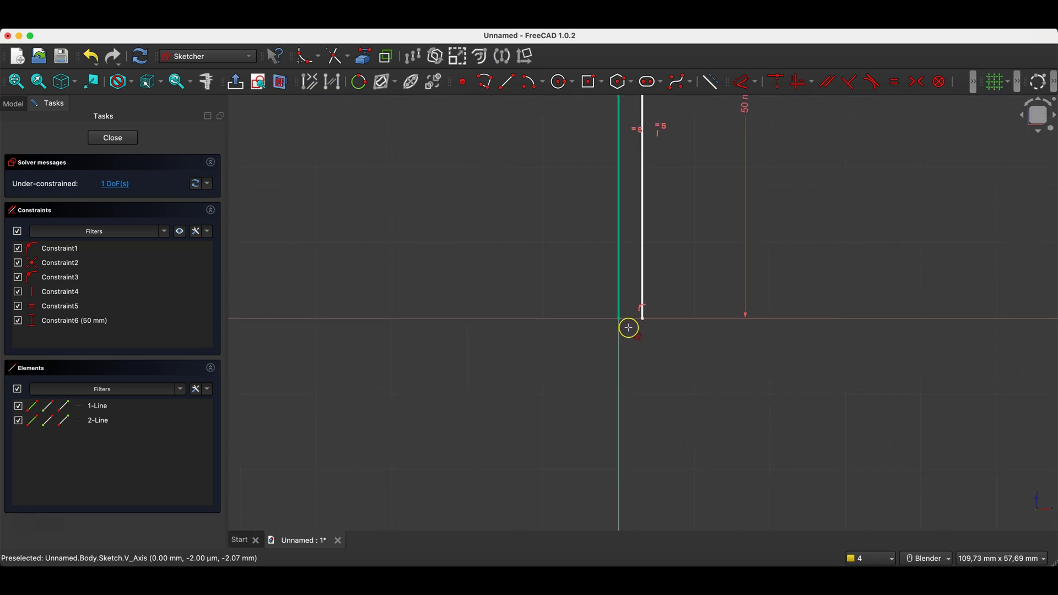
Step: Set a 5 mm horizontal spacing between the lines' bottom ends
left_click(619, 316)
left_click(643, 318)
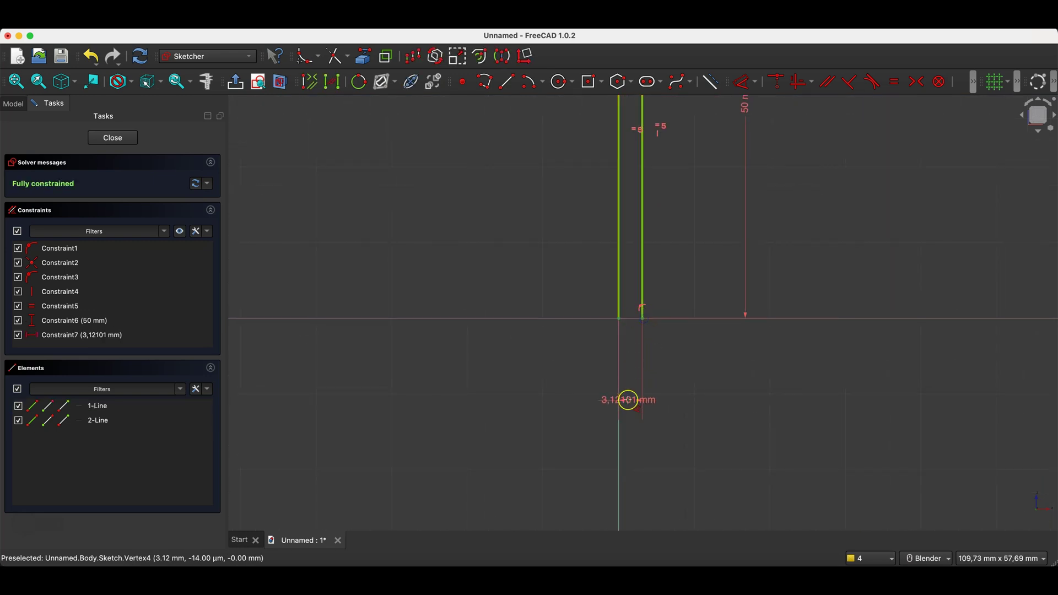
left_click(630, 400)
type("5")
key("Return")
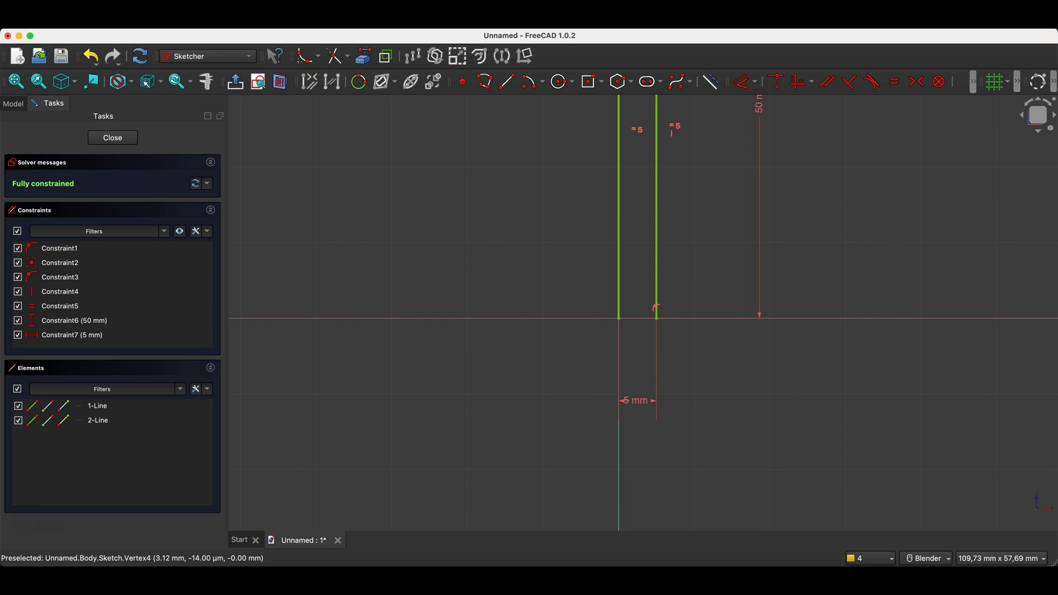
scroll(565, 344, "down", 4)
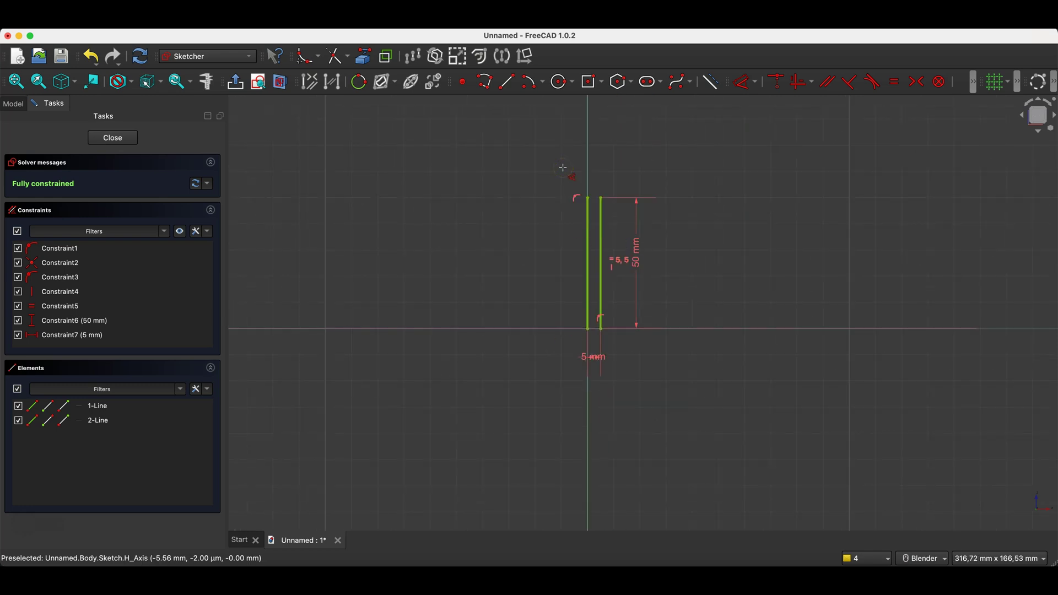
Step: Draw two concentric circles centred on the horizontal axis, touching the lines' lower ends
left_click(562, 81)
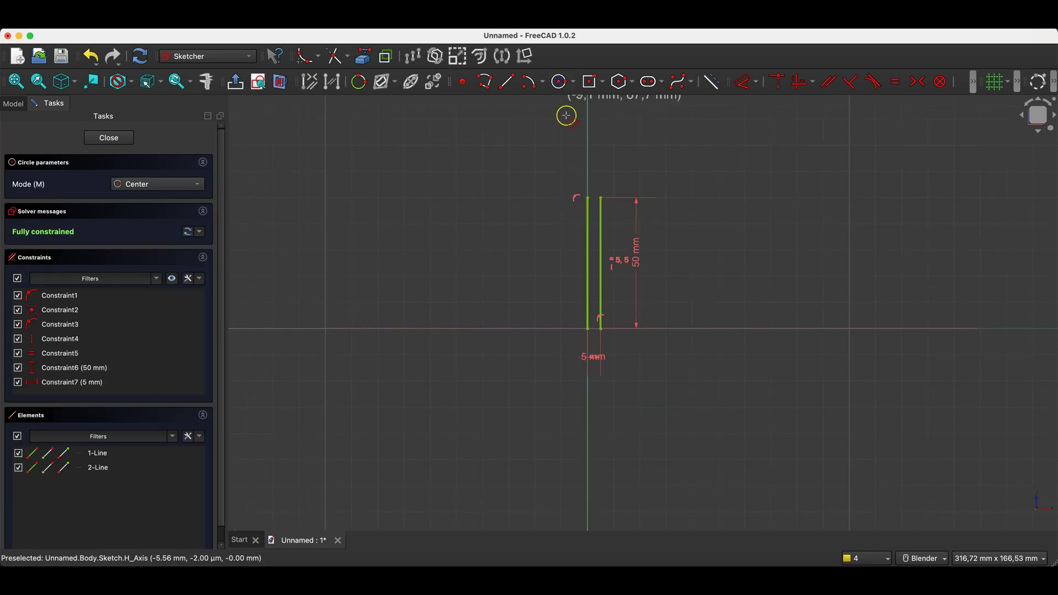
scroll(621, 320, "up", 2)
scroll(621, 321, "up", 2)
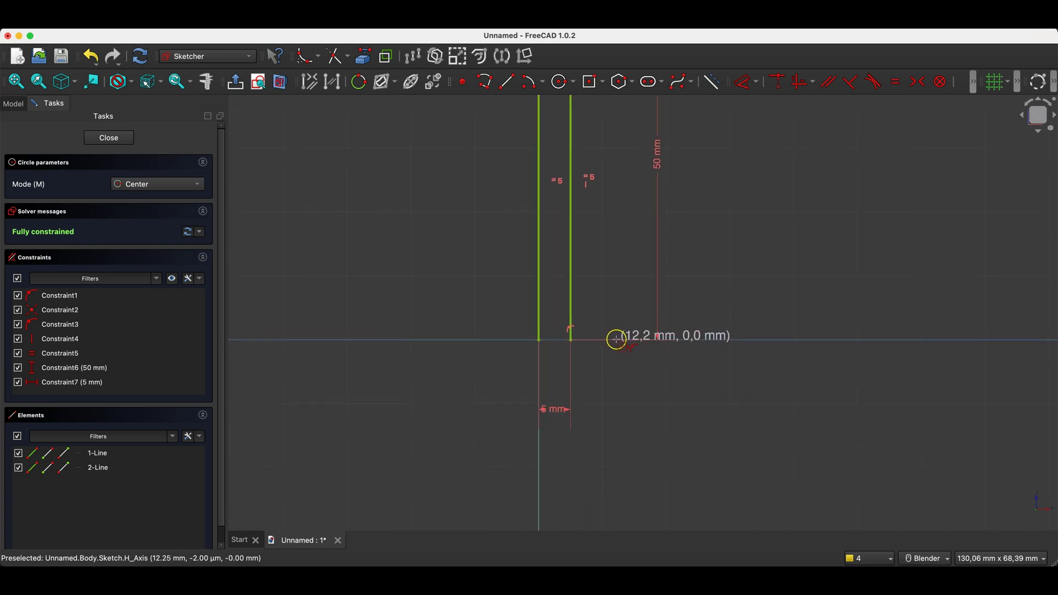
left_click(617, 340)
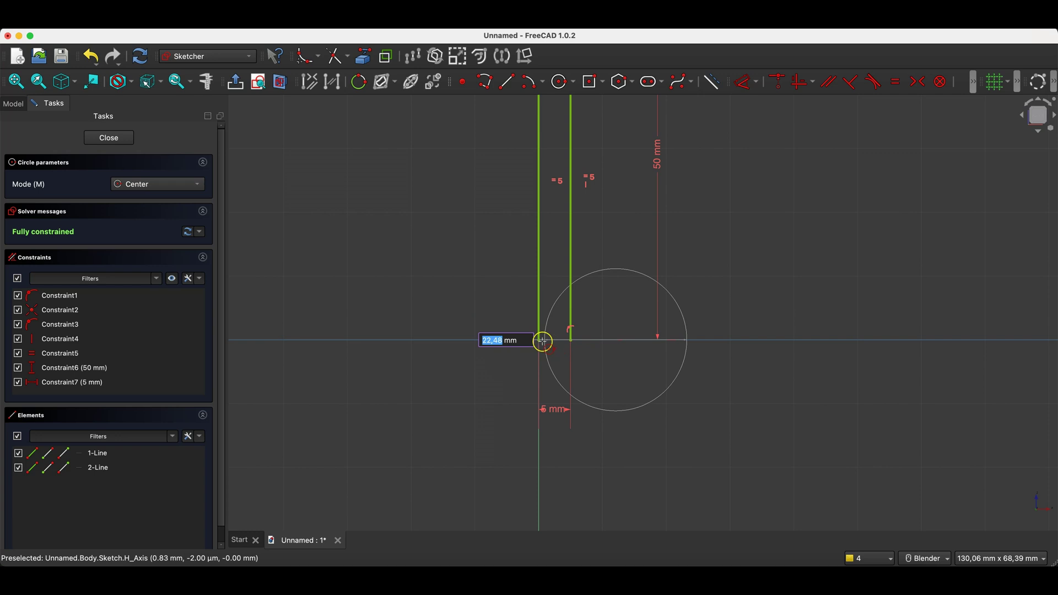
left_click(538, 340)
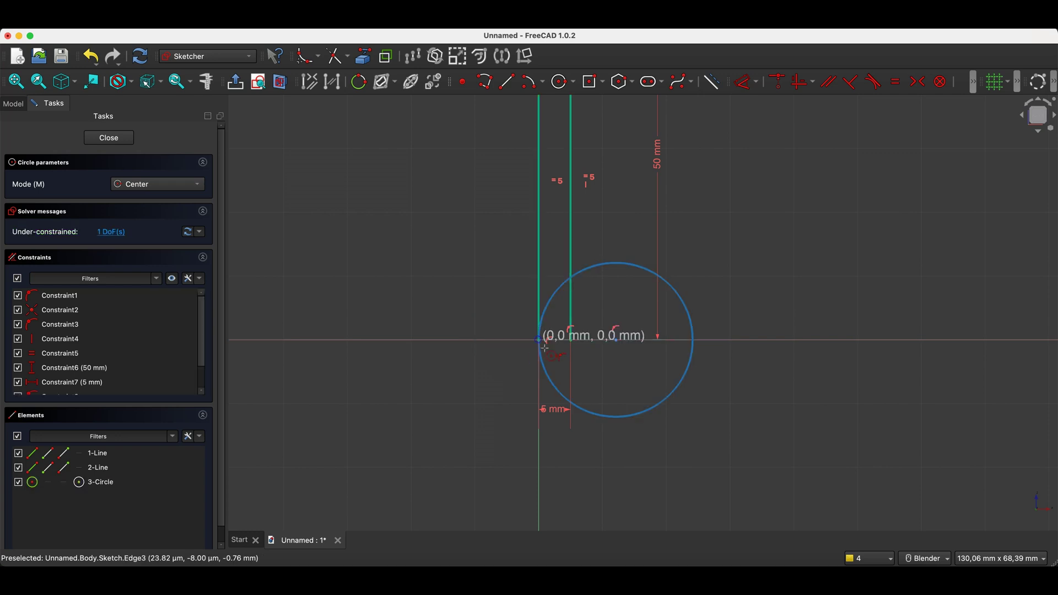
left_click(616, 340)
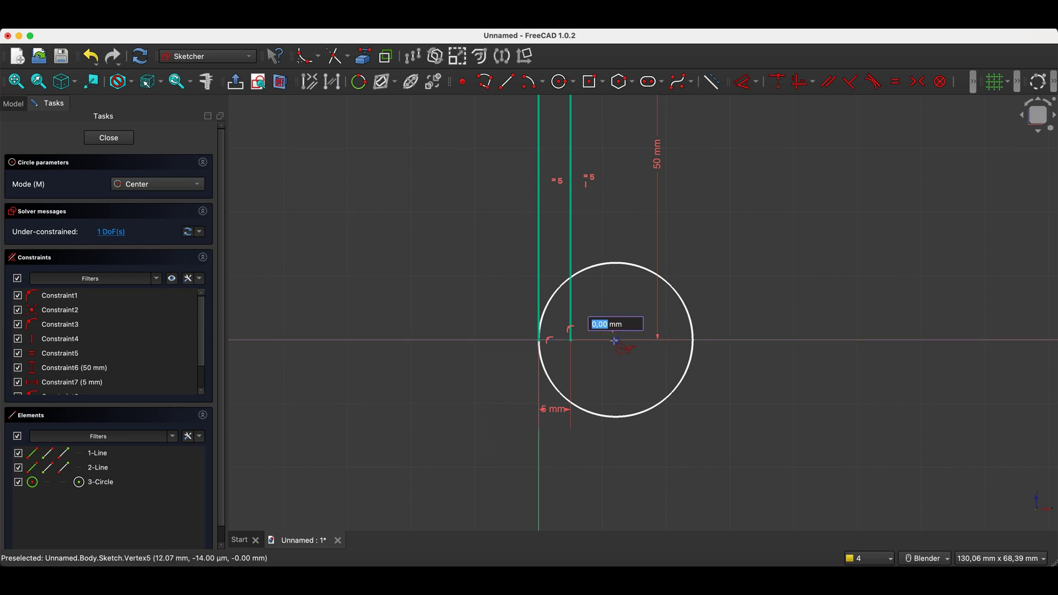
left_click(570, 340)
Step: Draw two concentric circles left of the lines' top, touching the vertical lines
scroll(573, 353, "down", 5)
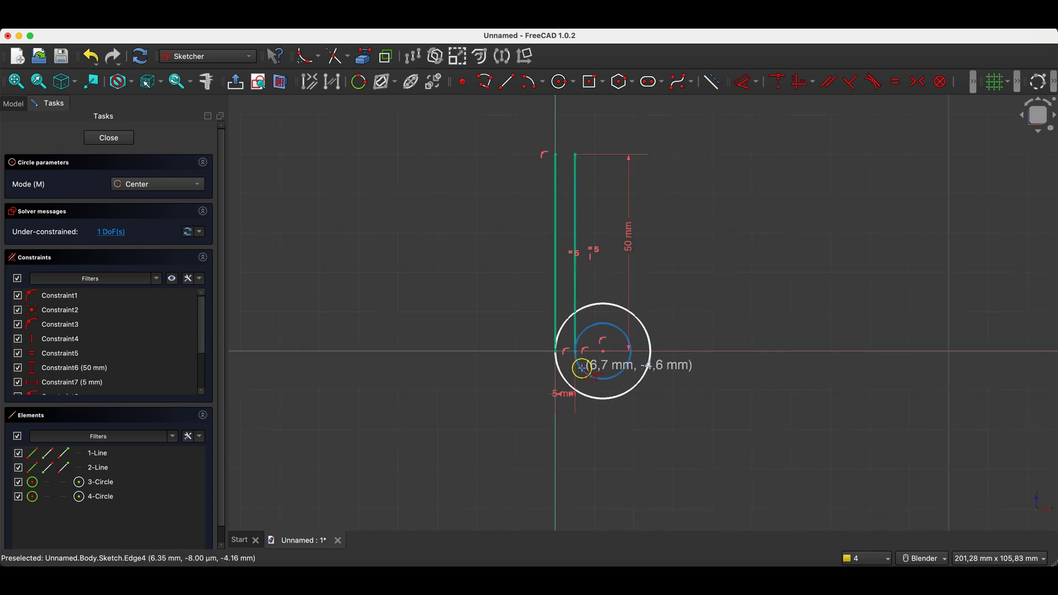
scroll(513, 225, "up", 5)
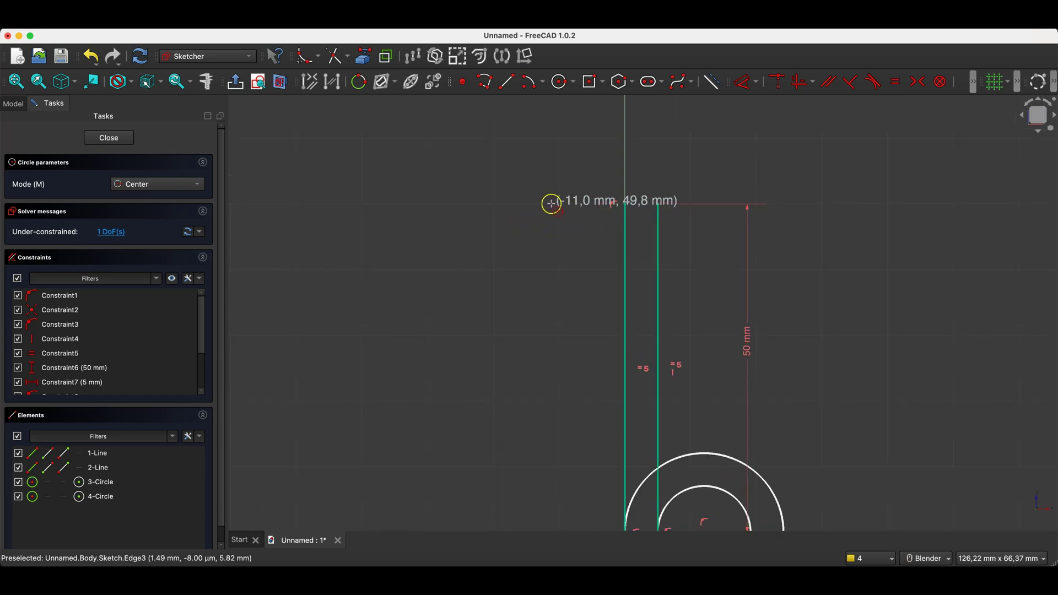
left_click(548, 204)
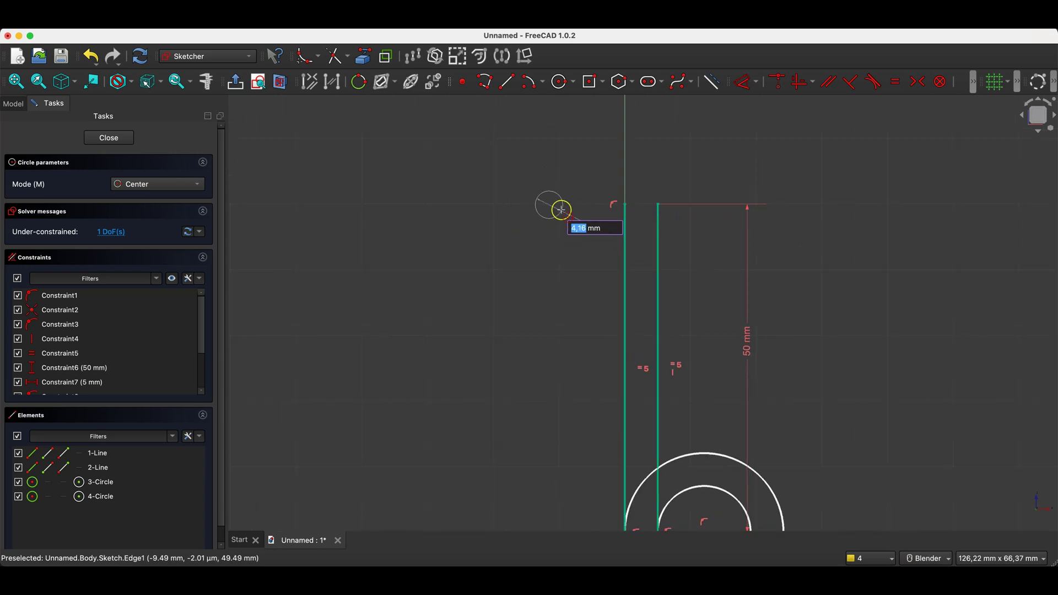
left_click(657, 205)
left_click(549, 204)
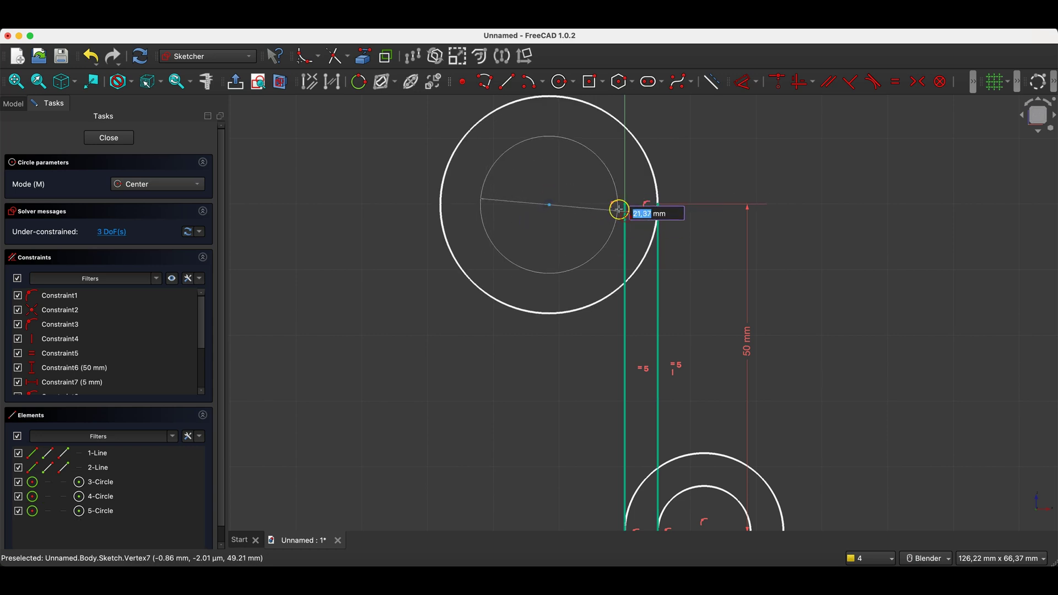
left_click(625, 205)
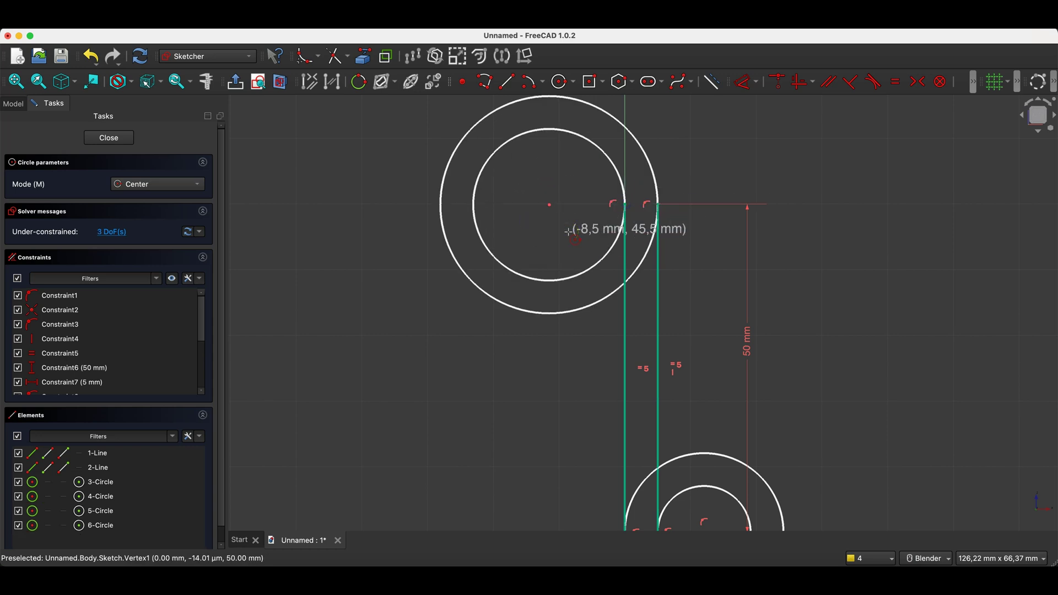
Step: Level the upper circle centre with the line's top end and make the outer circles equal
key("Escape")
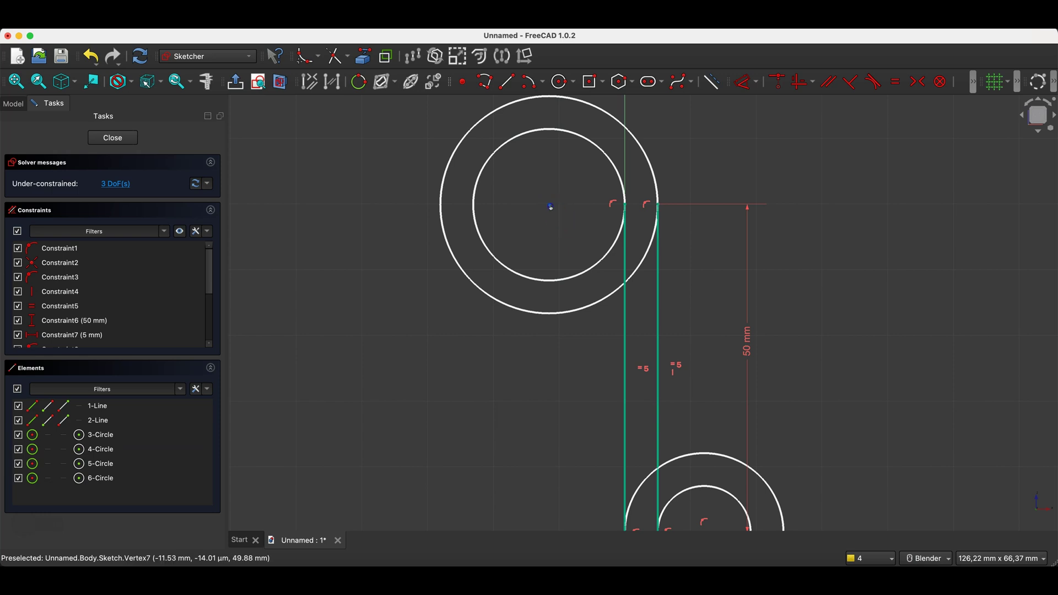
left_click(626, 206)
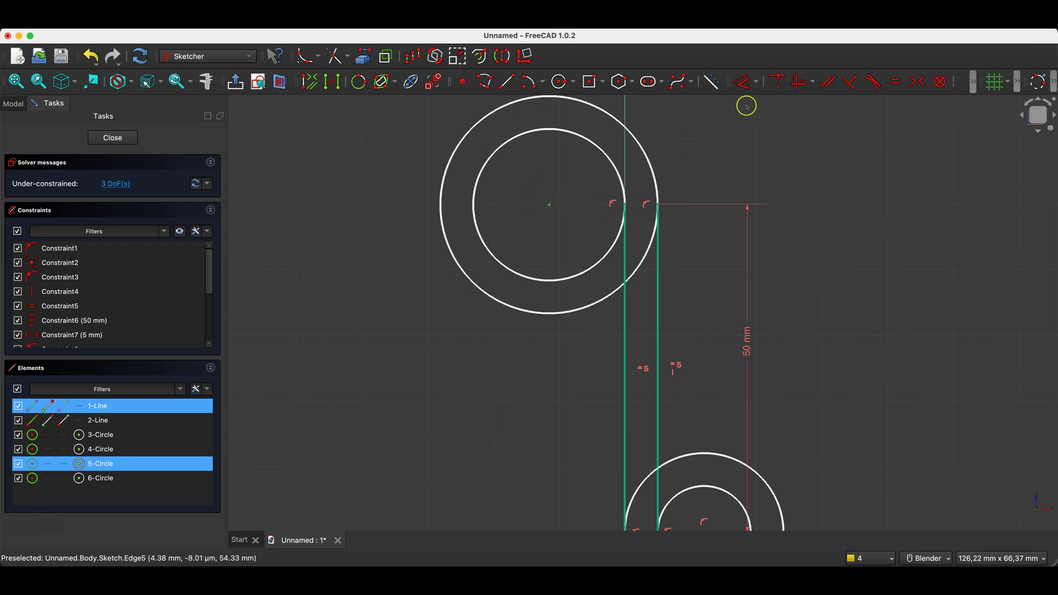
left_click(798, 82)
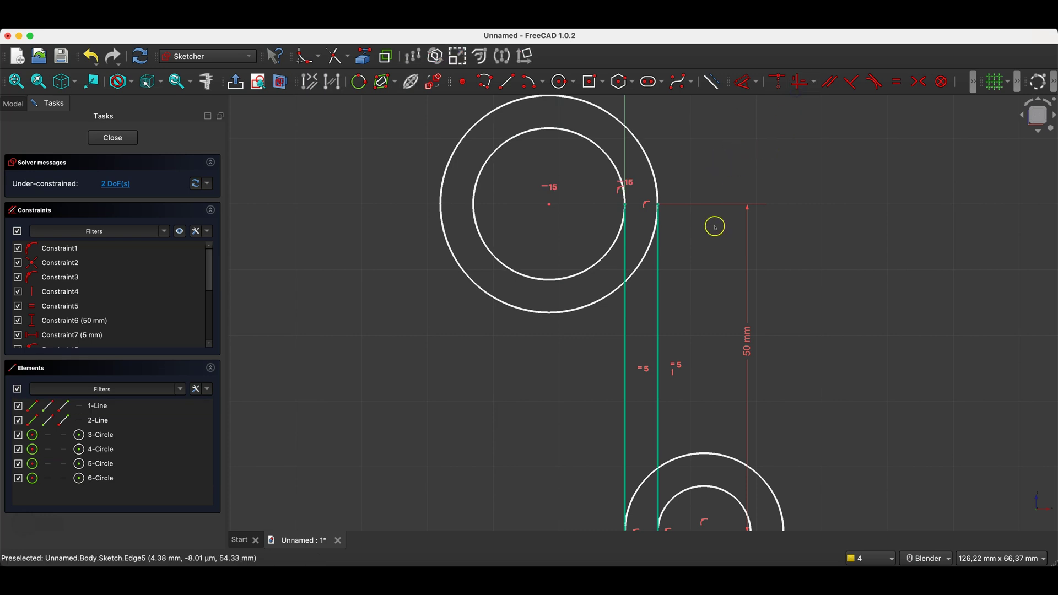
scroll(714, 226, "down", 2)
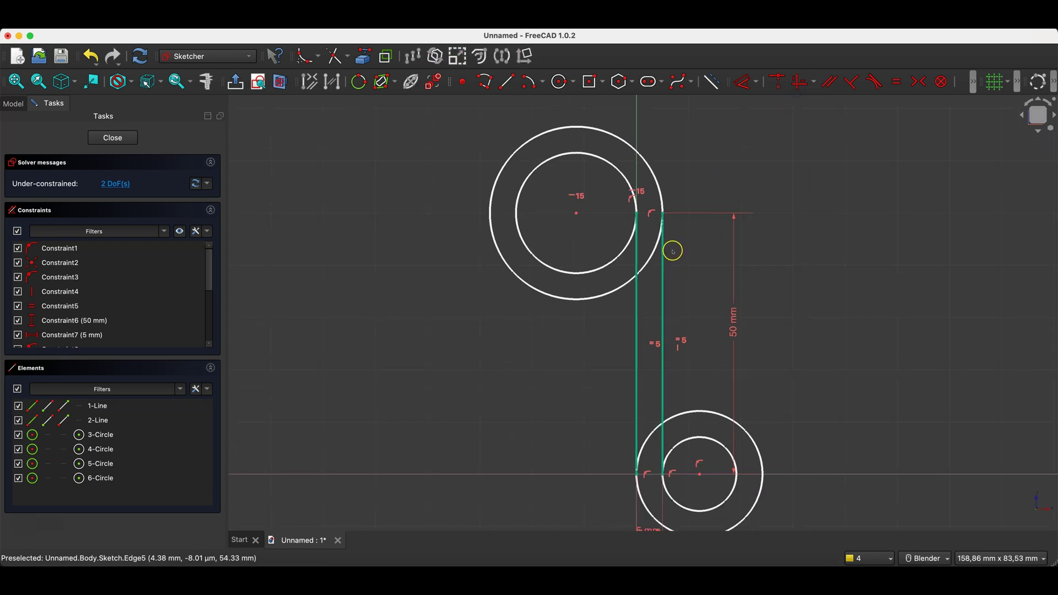
left_click(503, 168)
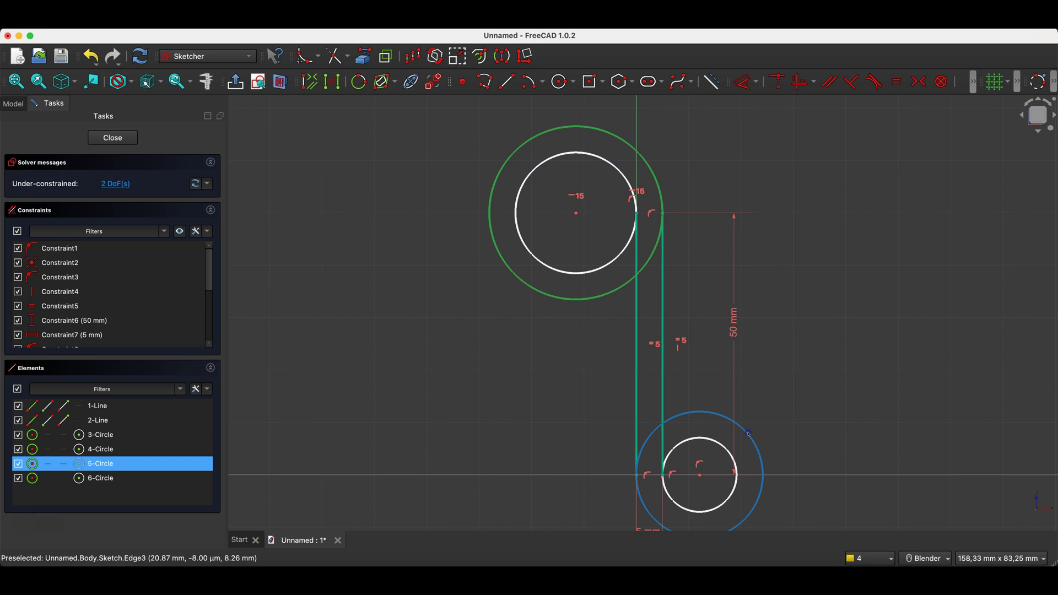
left_click(749, 434)
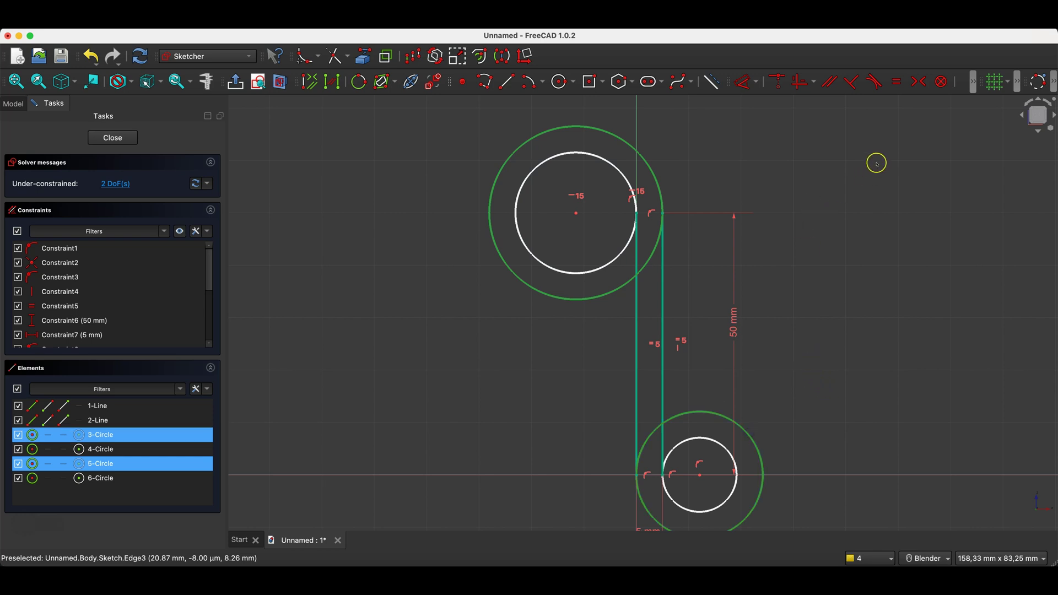
left_click(898, 85)
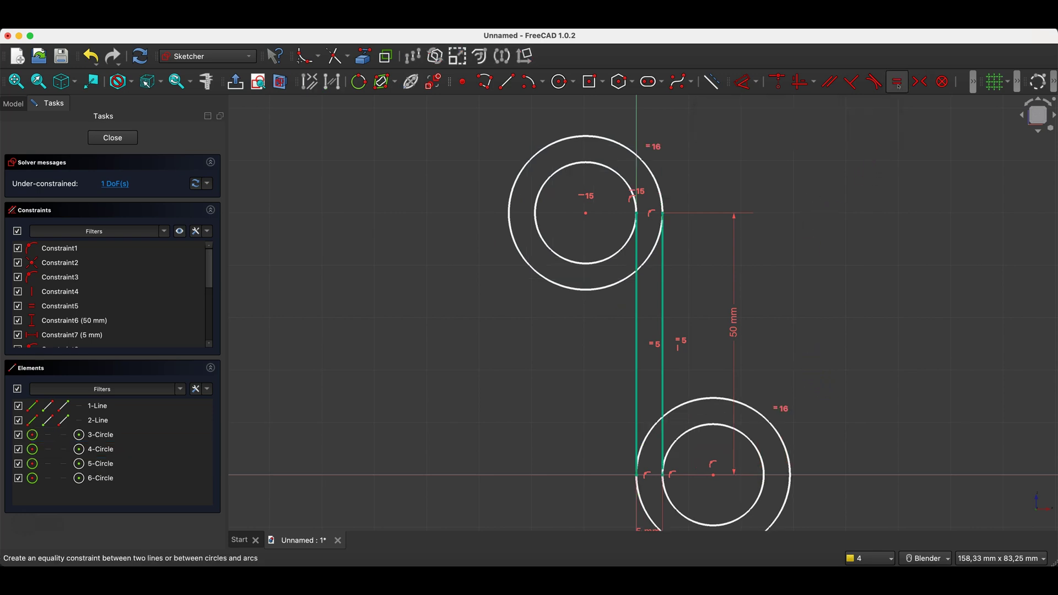
Step: Dimension the lower outer circle to a 35 mm diameter
left_click(742, 81)
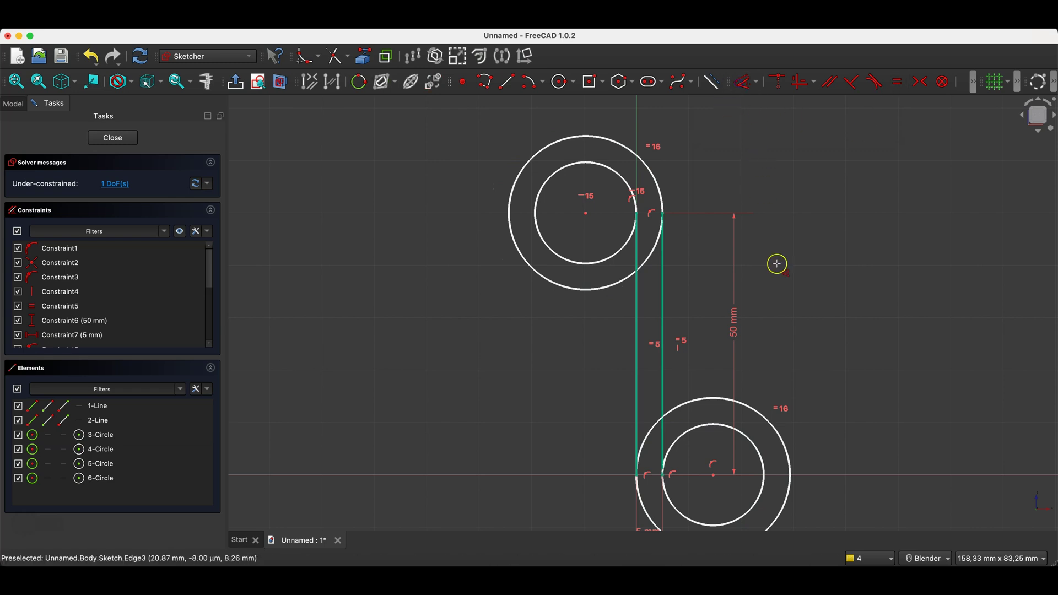
left_click(784, 444)
left_click(854, 393)
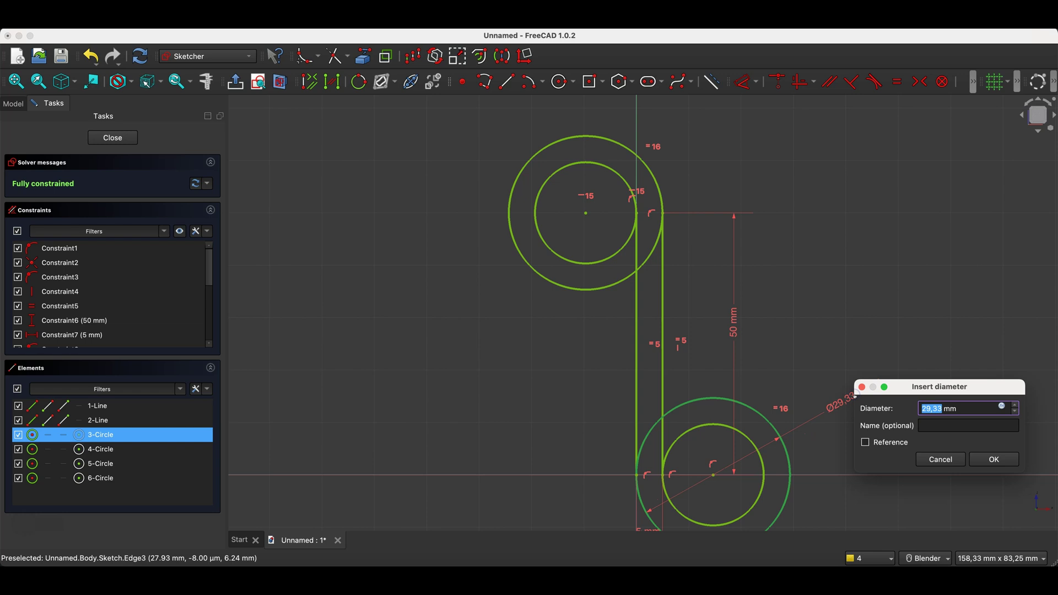
type("35")
key("Return")
scroll(612, 264, "down", 3)
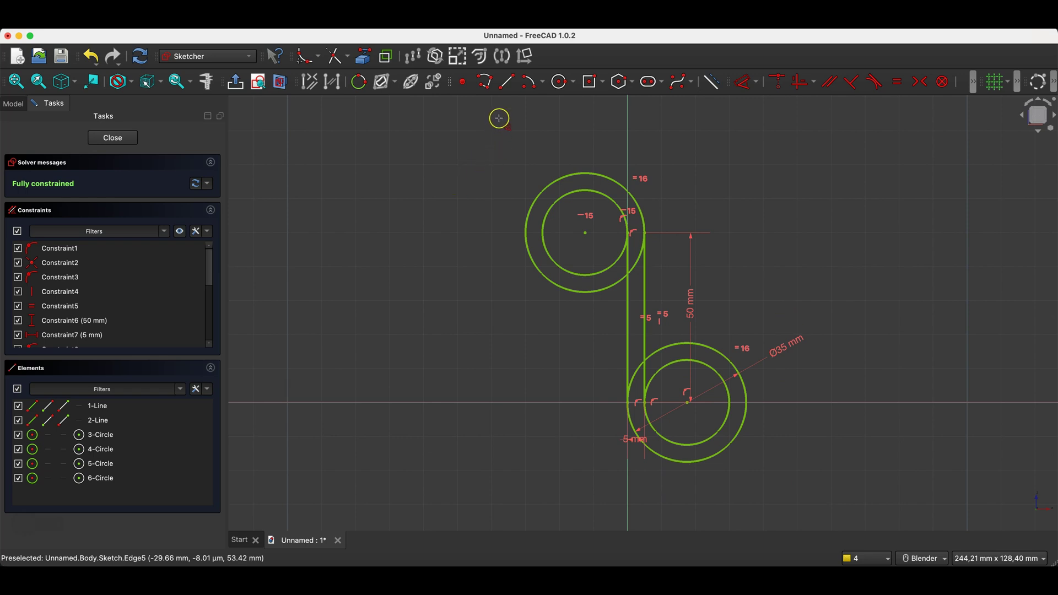
left_click(506, 82)
Step: Draw a short line across the upper ring from outer to inner circle
scroll(528, 233, "up", 5)
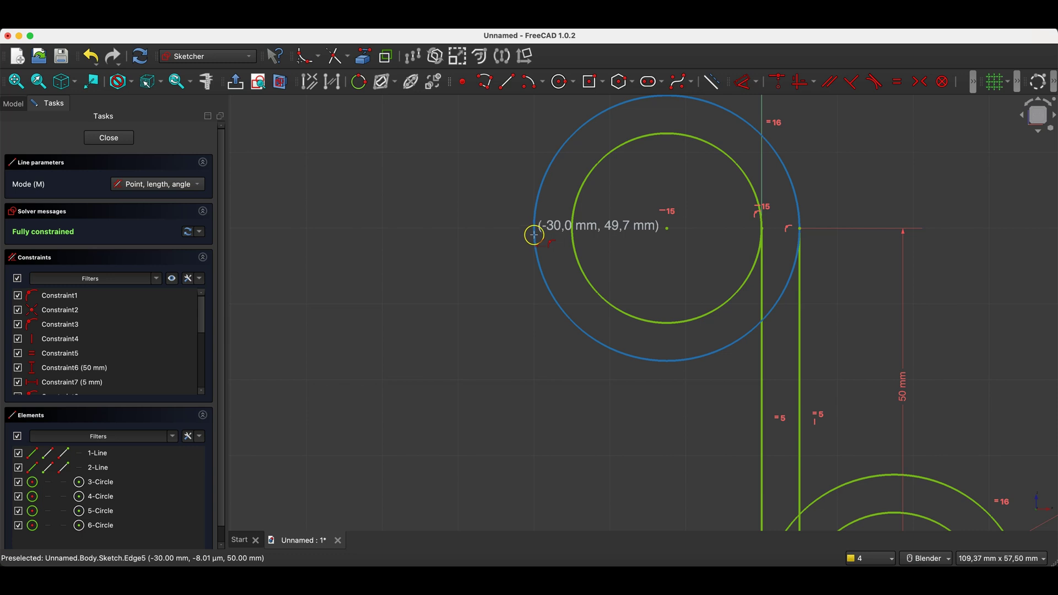
left_click(533, 228)
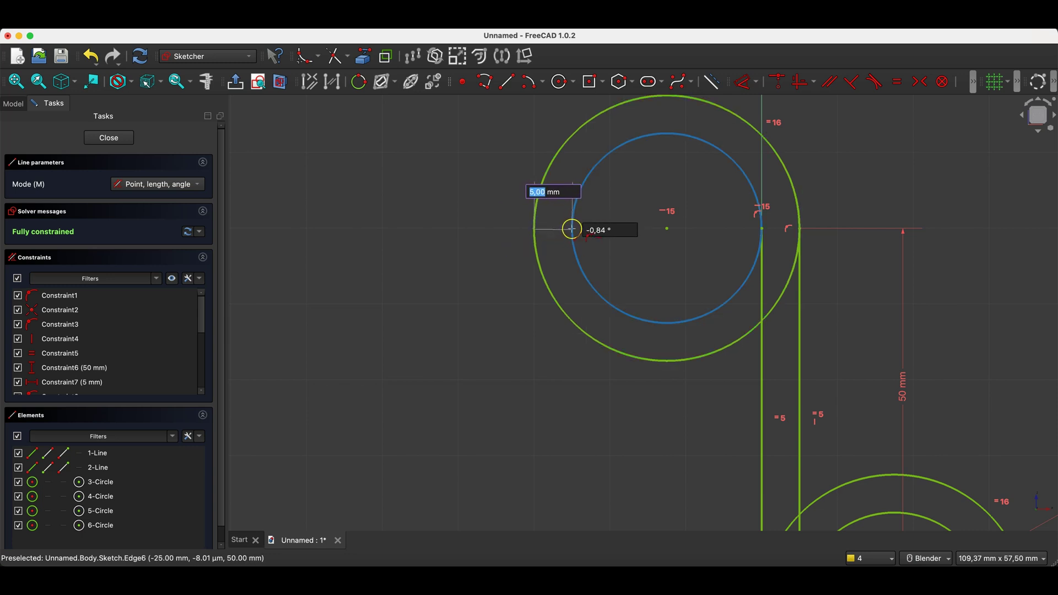
left_click(572, 229)
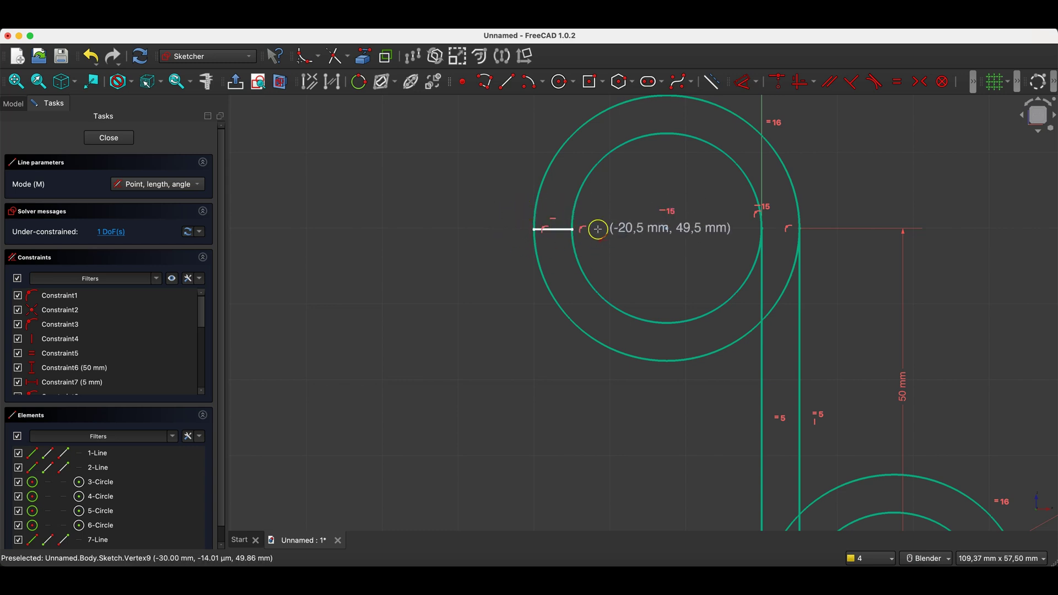
Step: Draw a short line across the lower ring from inner to outer circle
scroll(490, 228, "down", 1)
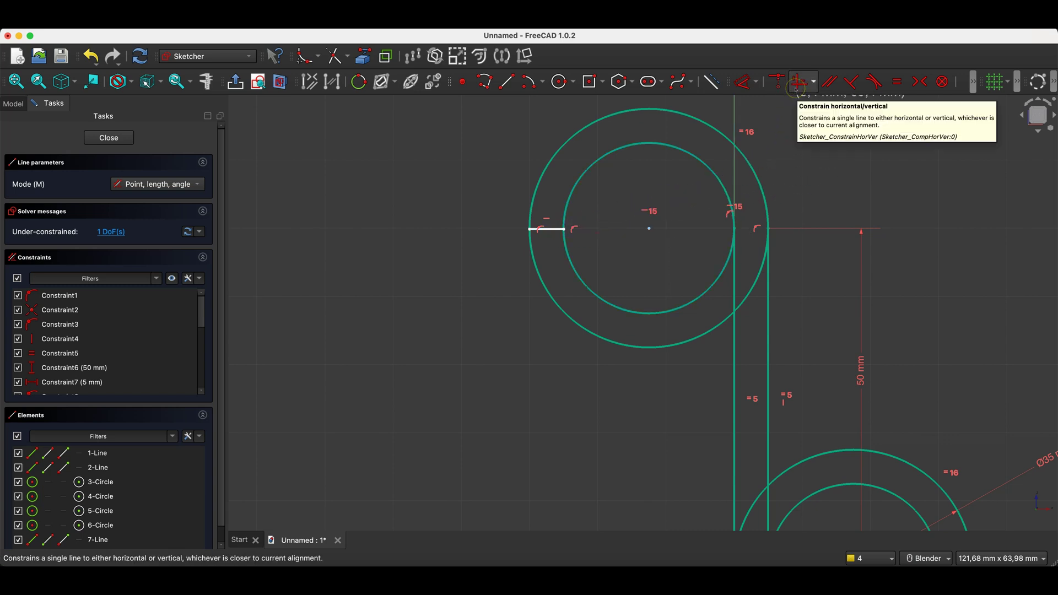
scroll(760, 232, "down", 3)
scroll(849, 314, "up", 2)
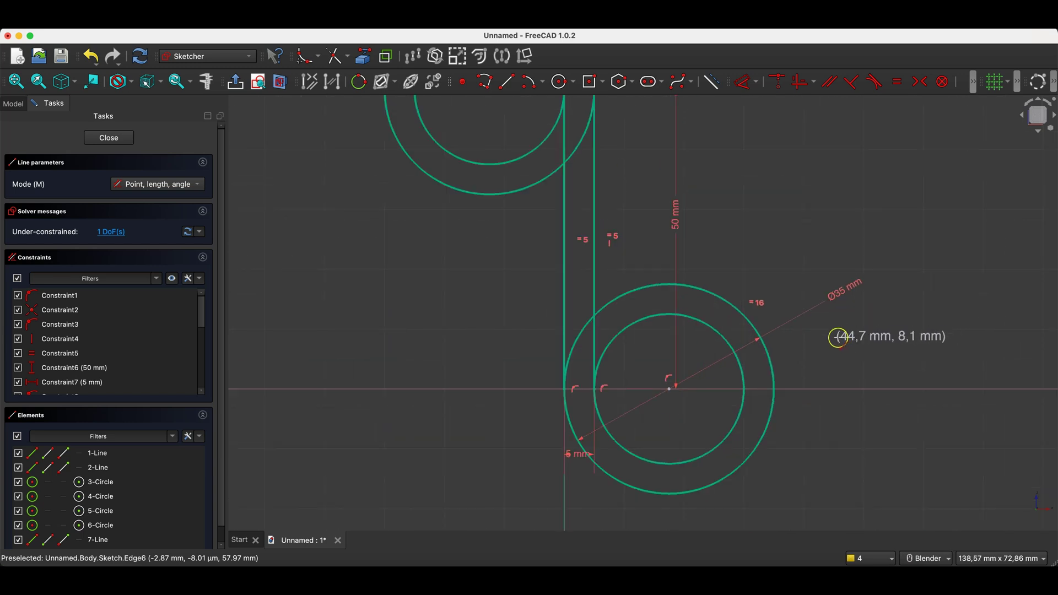
left_click(725, 339)
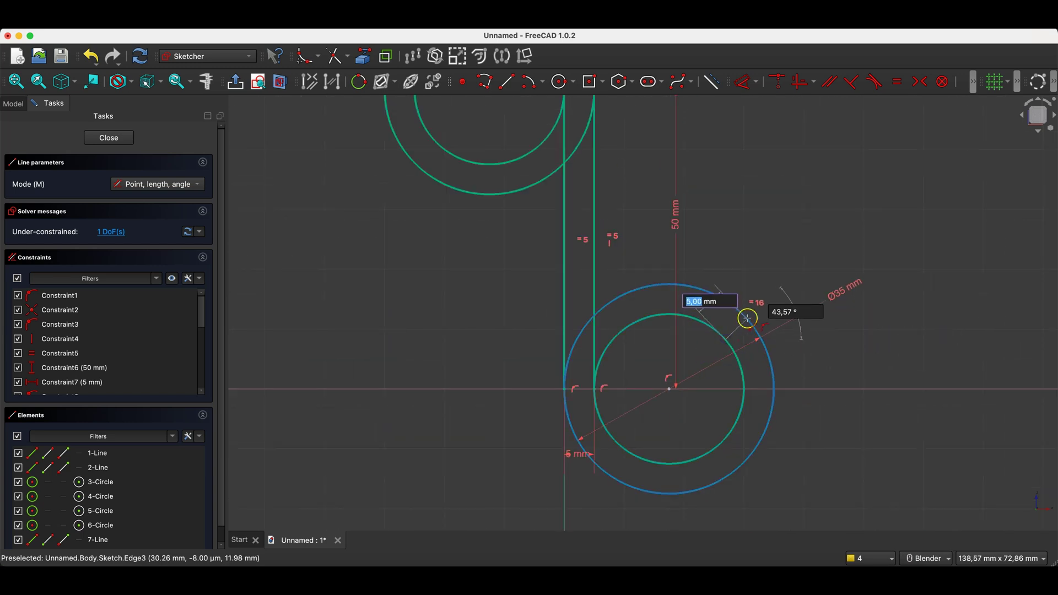
left_click(747, 318)
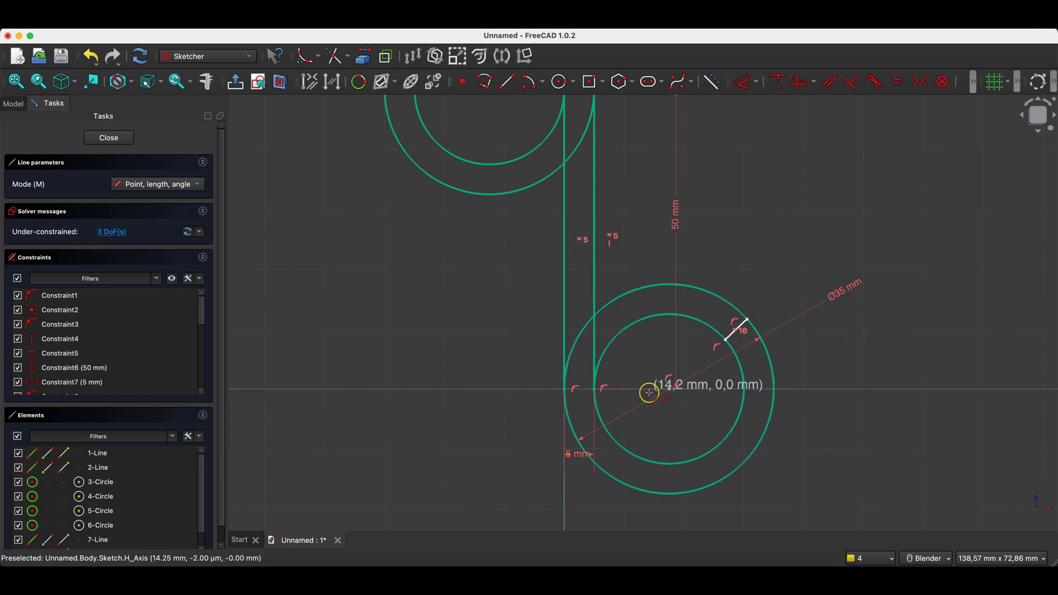
right_click(646, 370)
scroll(634, 385, "down", 3)
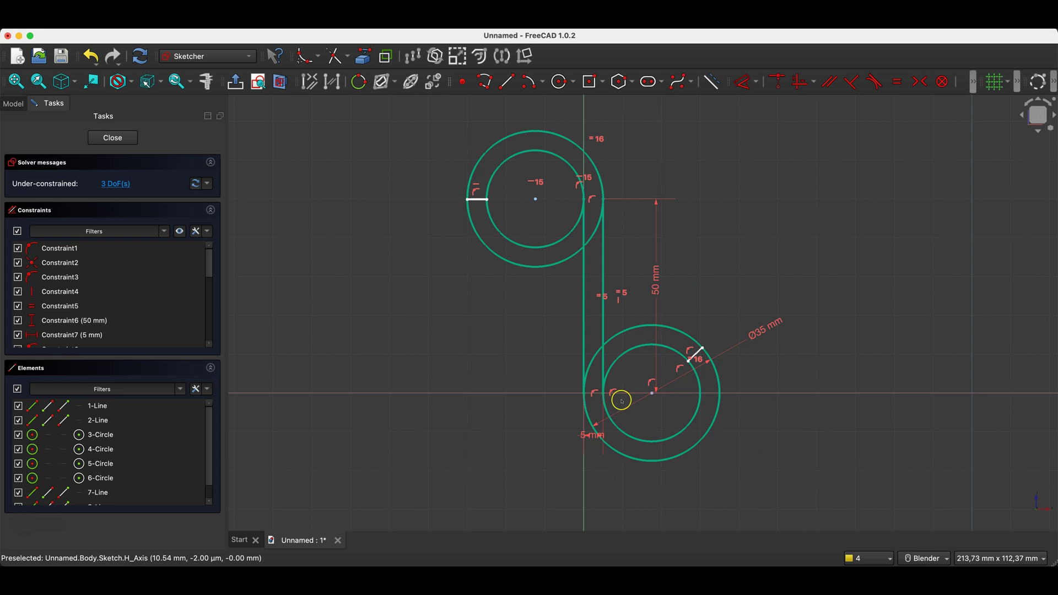
scroll(484, 177, "up", 3)
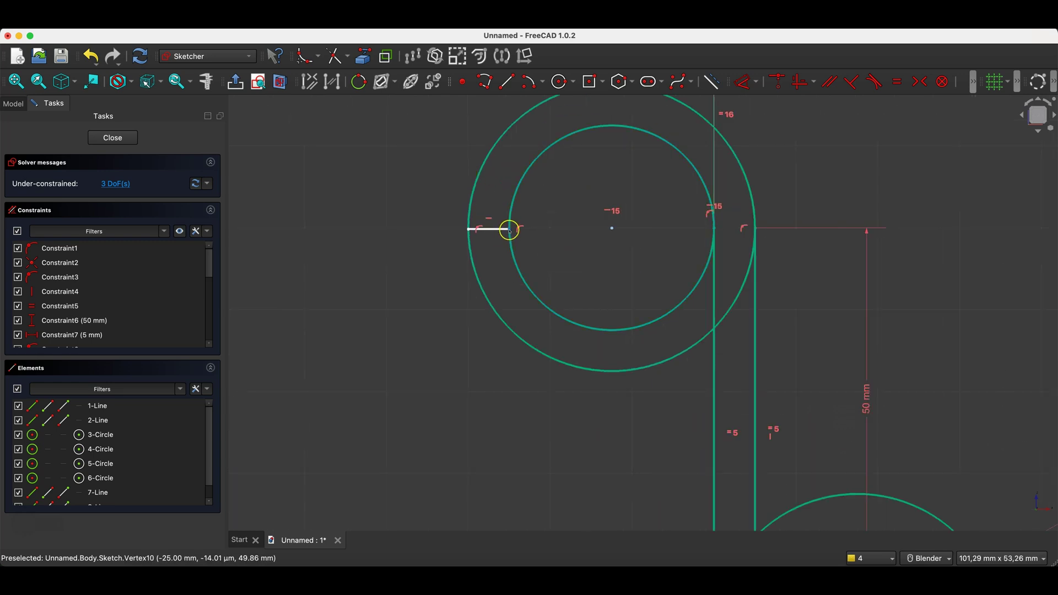
Step: Level the upper bridging line's end point with the upper circle centre
left_click(510, 230)
left_click(611, 228)
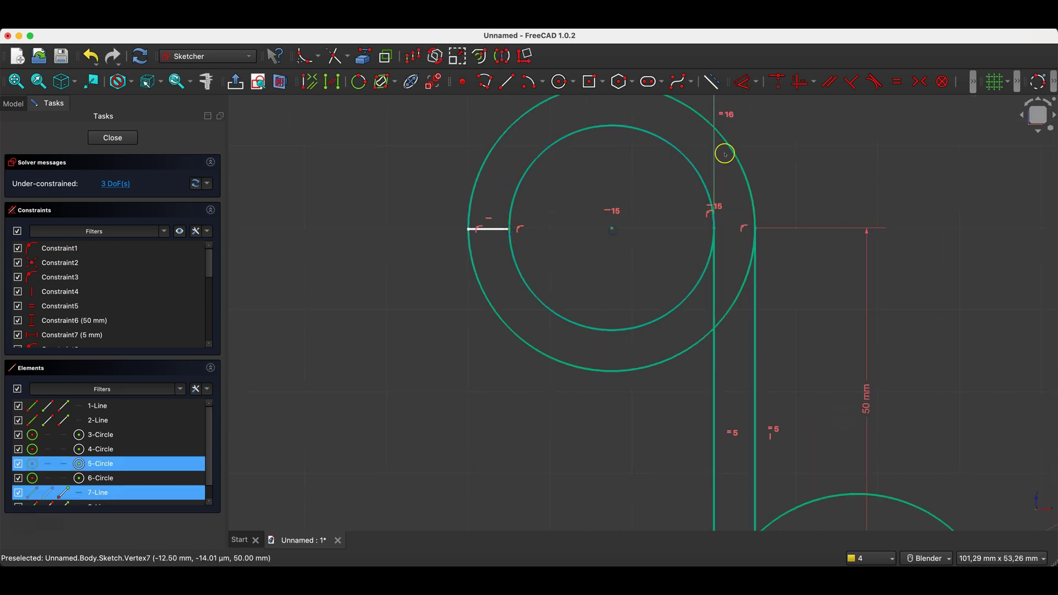
left_click(796, 88)
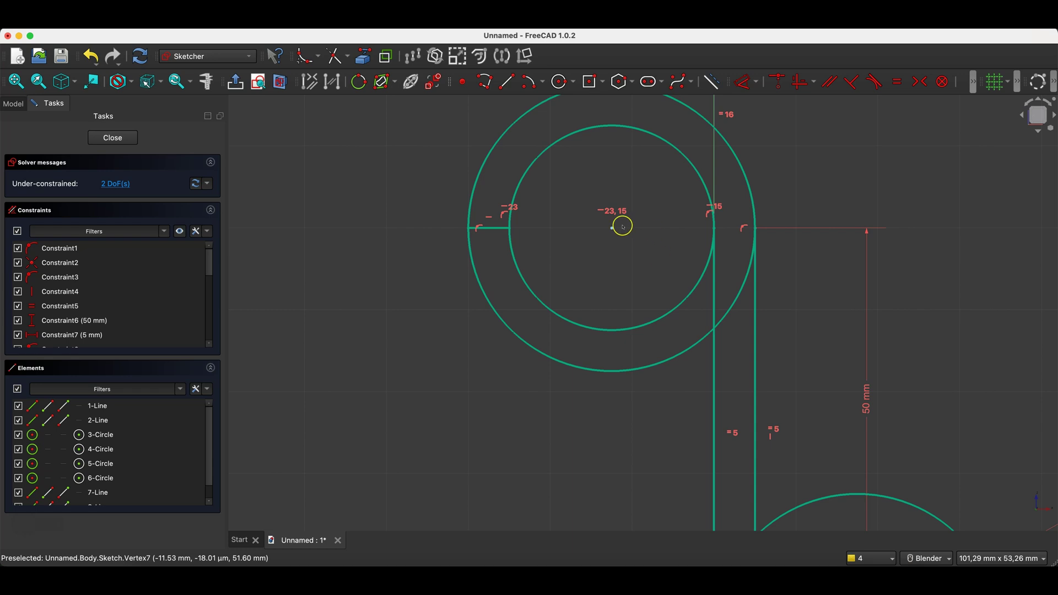
scroll(619, 264, "down", 3)
scroll(688, 358, "up", 5)
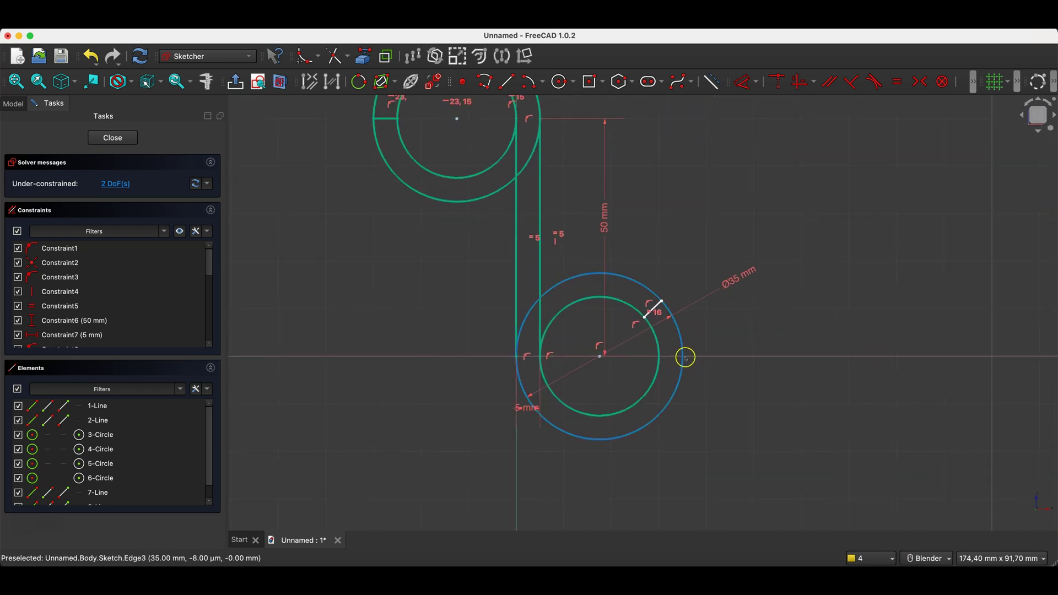
scroll(675, 328, "up", 4)
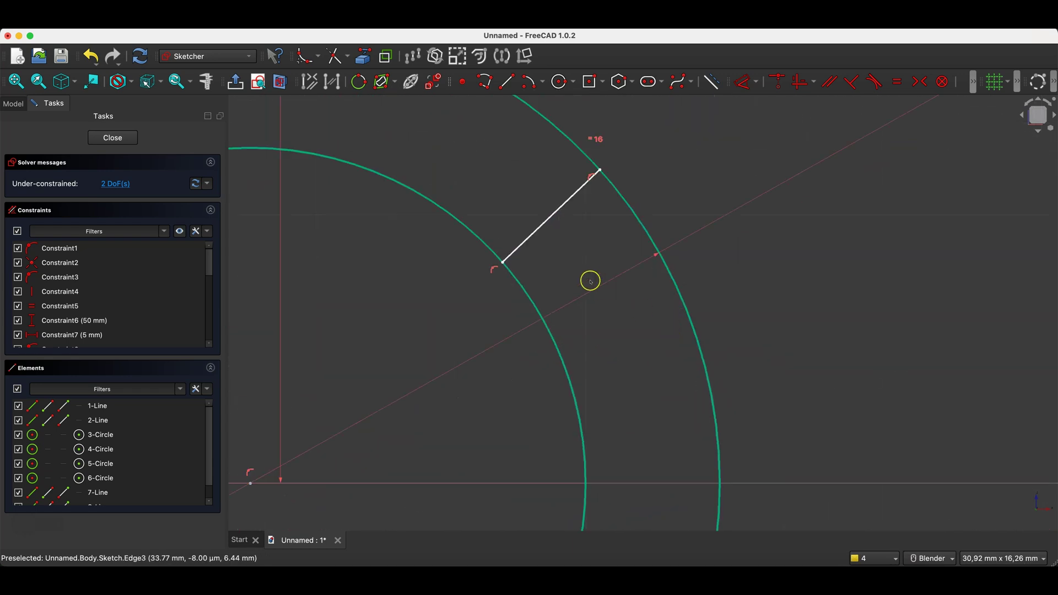
Step: Make the lower bridging line perpendicular to the lower inner circle
left_click(528, 240)
left_click(515, 269)
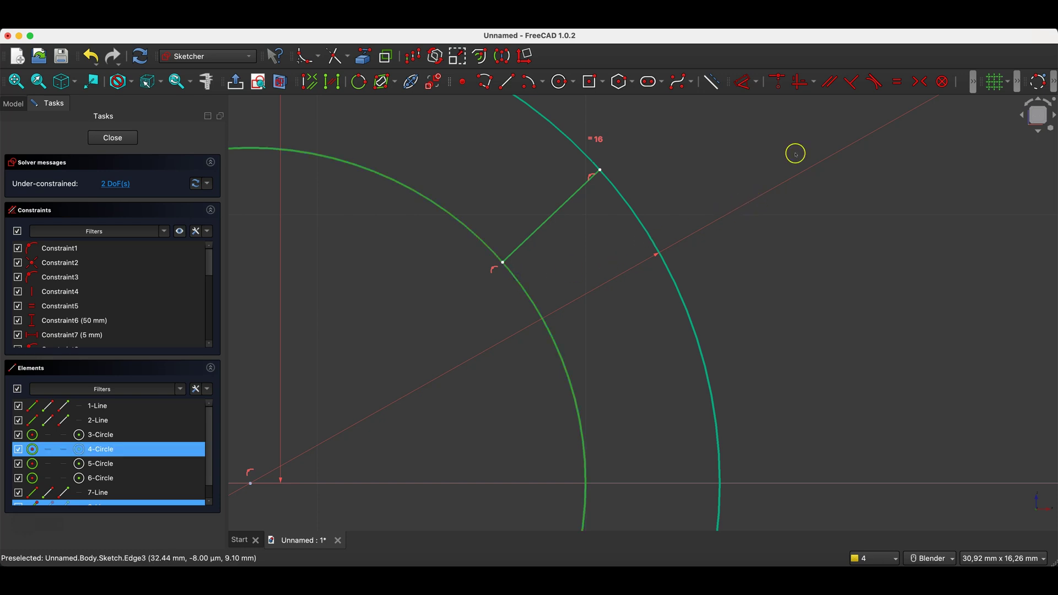
left_click(855, 85)
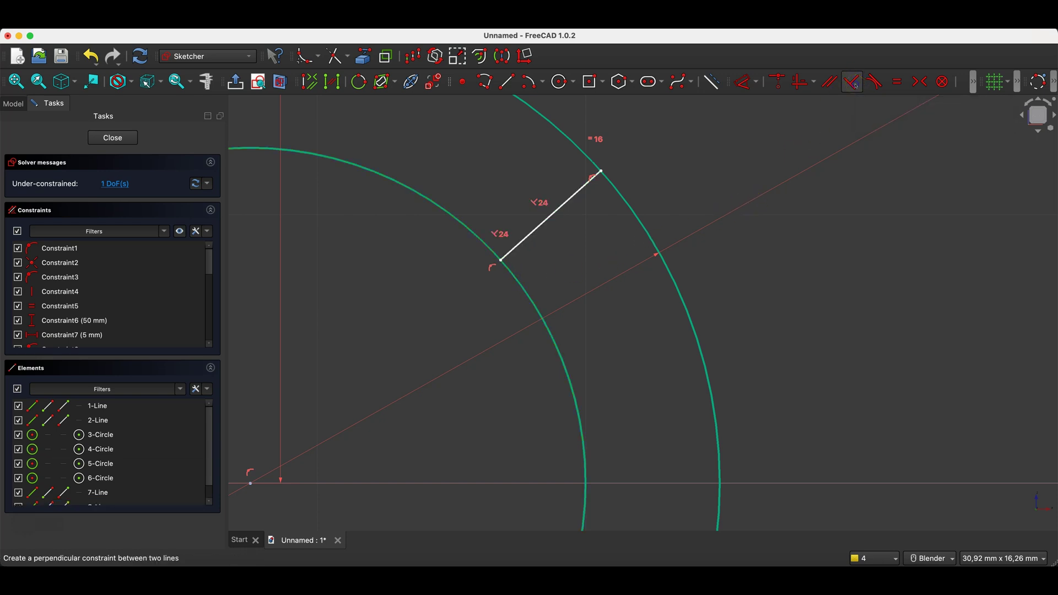
scroll(775, 139, "down", 1)
scroll(775, 139, "down", 1)
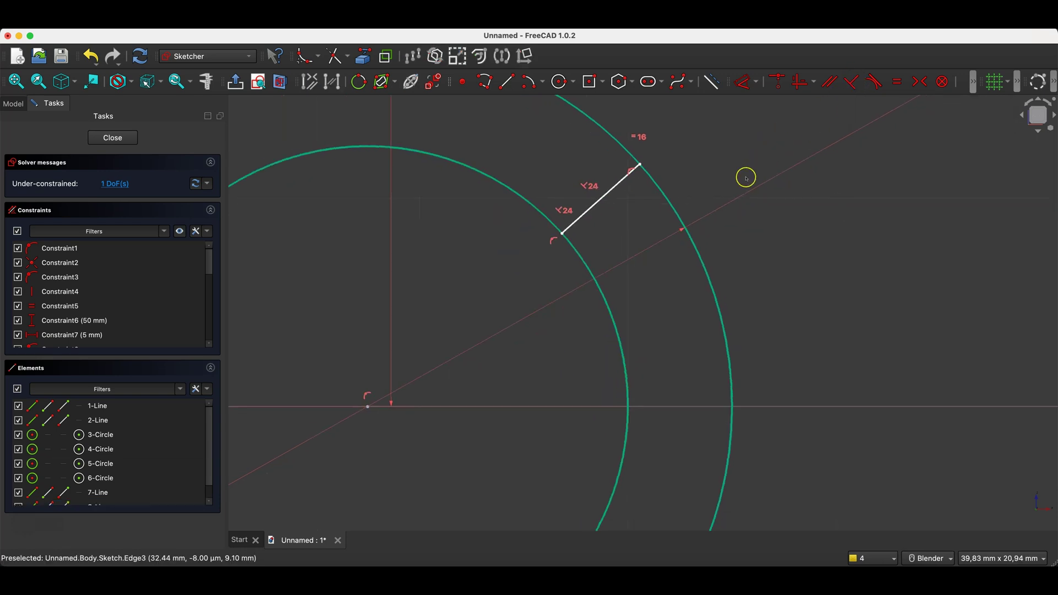
Step: Fix the lower bridging line at 30° to the horizontal axis
left_click(600, 202)
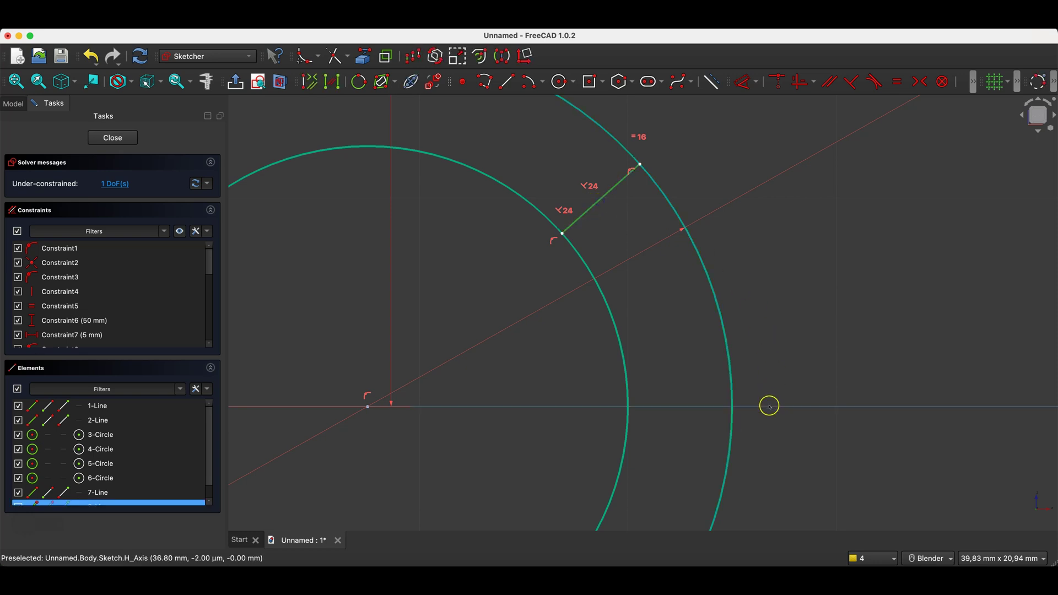
left_click(744, 82)
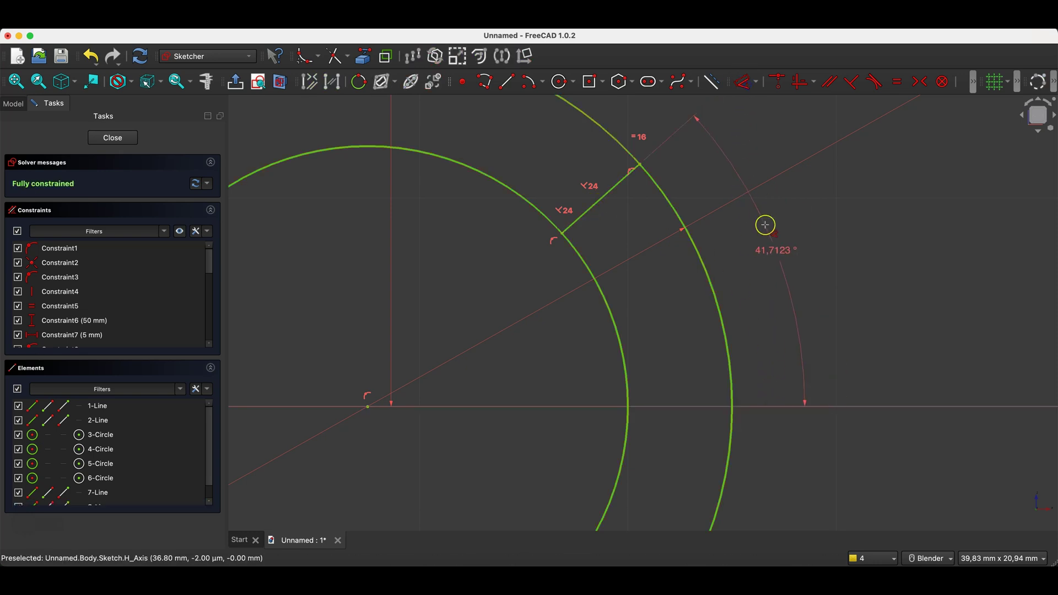
left_click(769, 252)
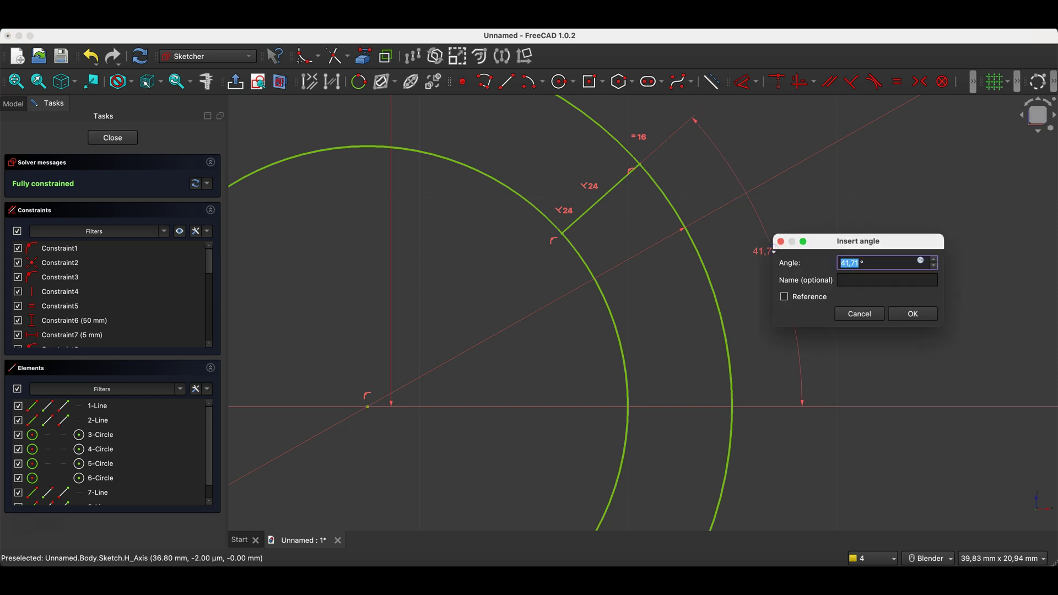
key("Return")
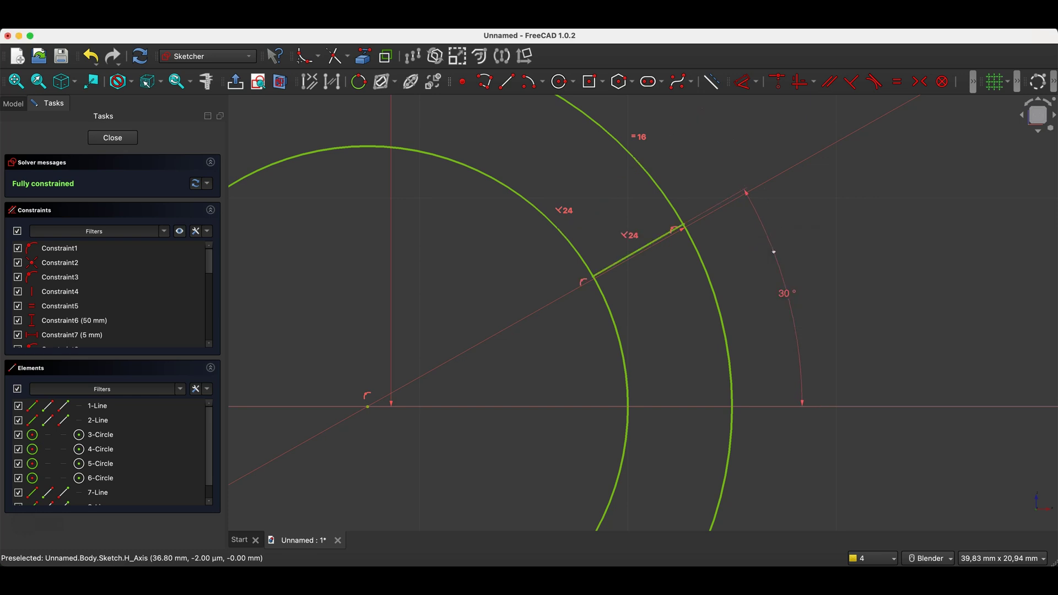
scroll(774, 251, "down", 10)
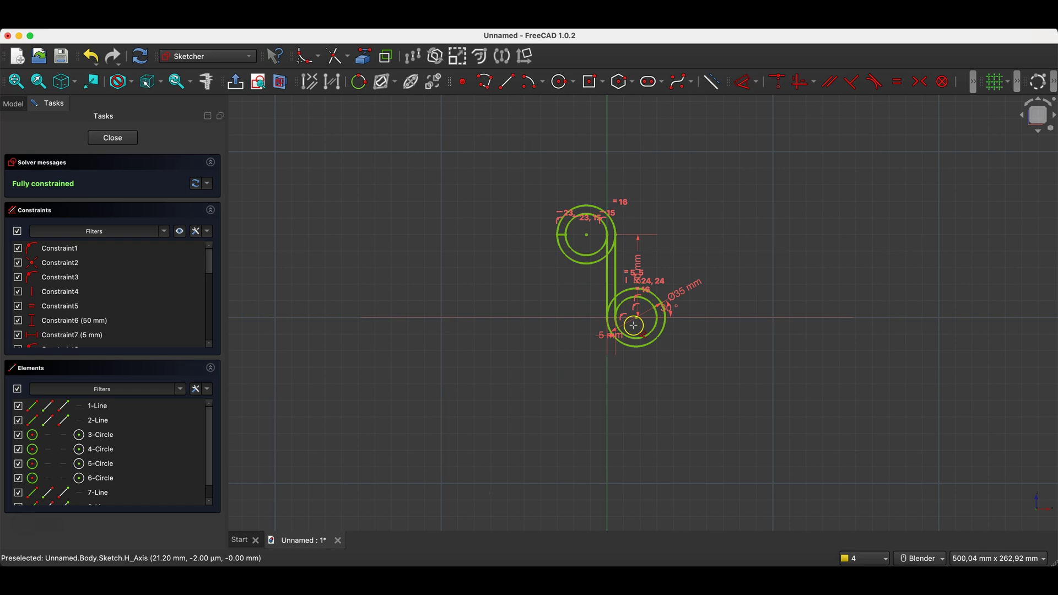
Step: Trim the lower parts of the upper circles and delete the short connecting arc
scroll(625, 194, "up", 3)
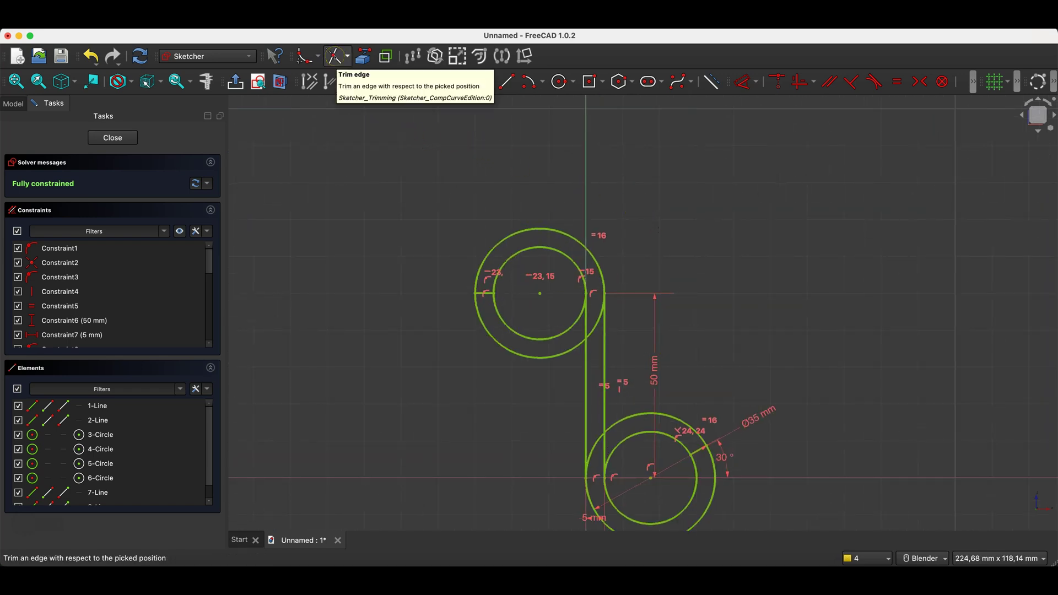
left_click(335, 56)
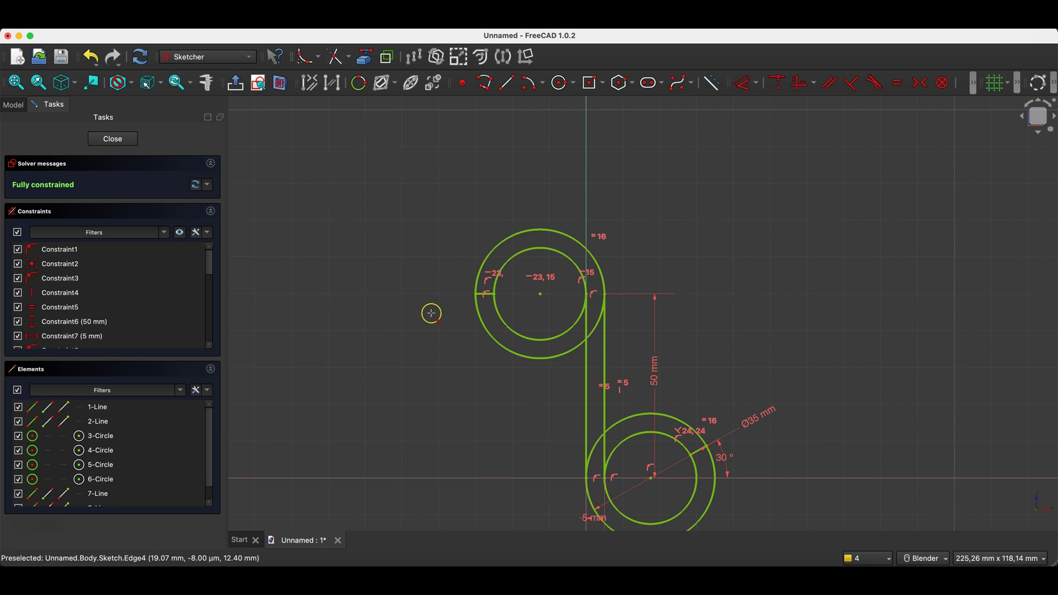
left_click(496, 338)
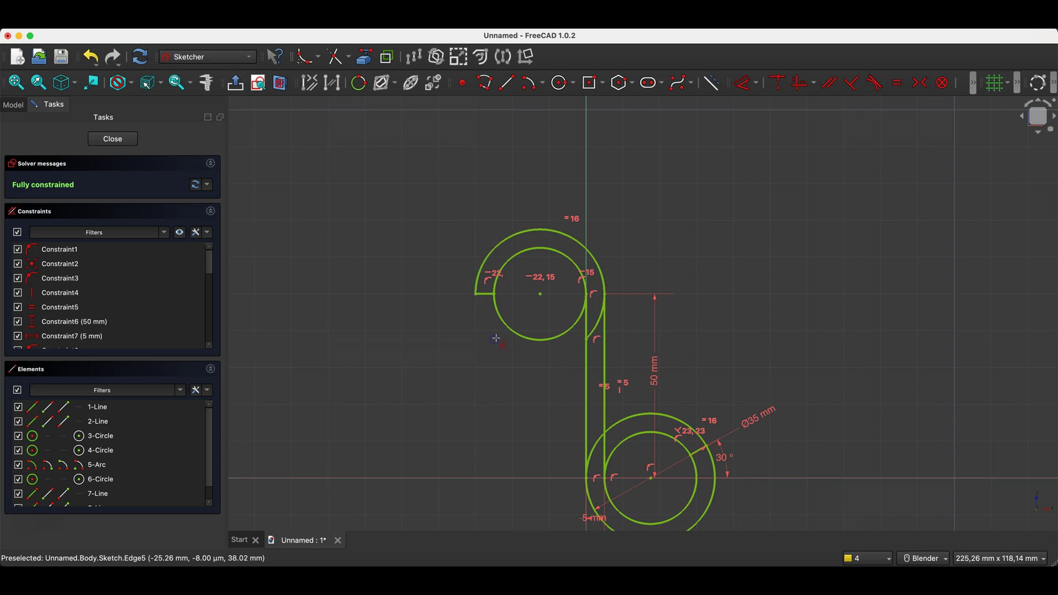
left_click(543, 340)
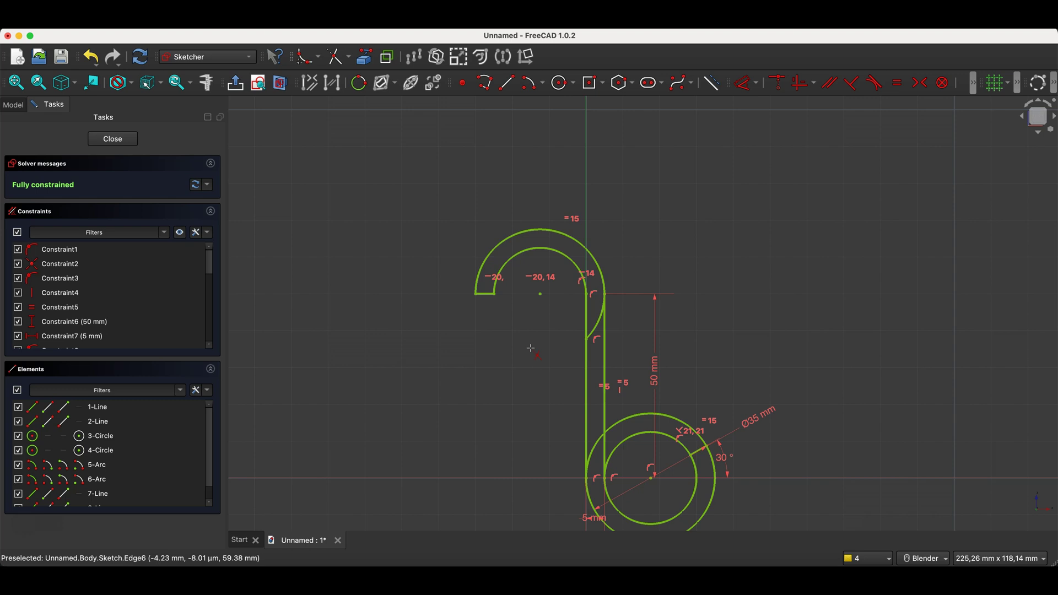
left_click(575, 333)
key("Delete")
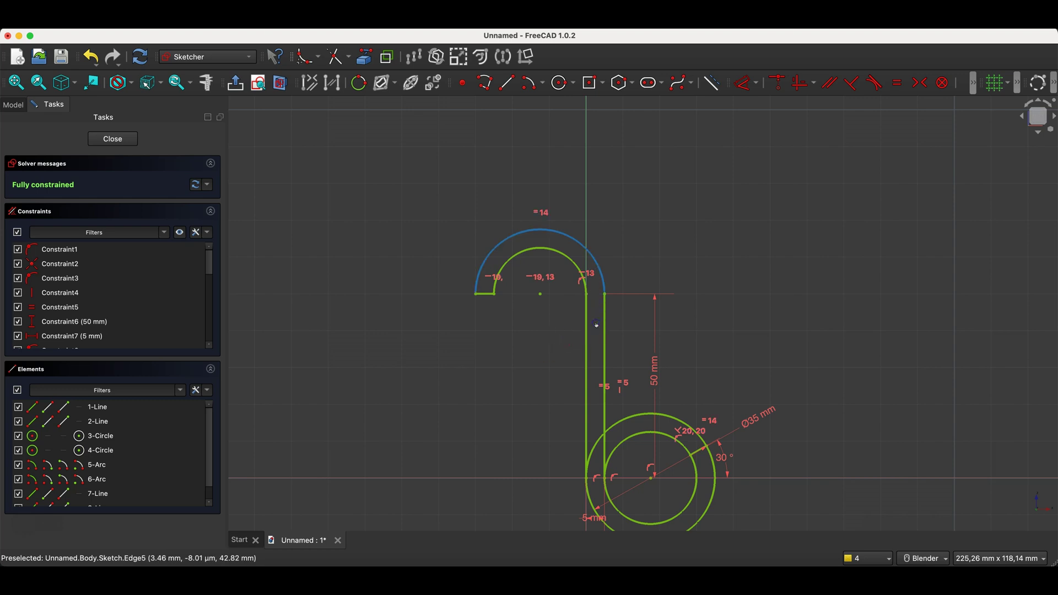
Step: Trim the tops of the lower circles and the outer arc piece between the lines
scroll(654, 329, "down", 3)
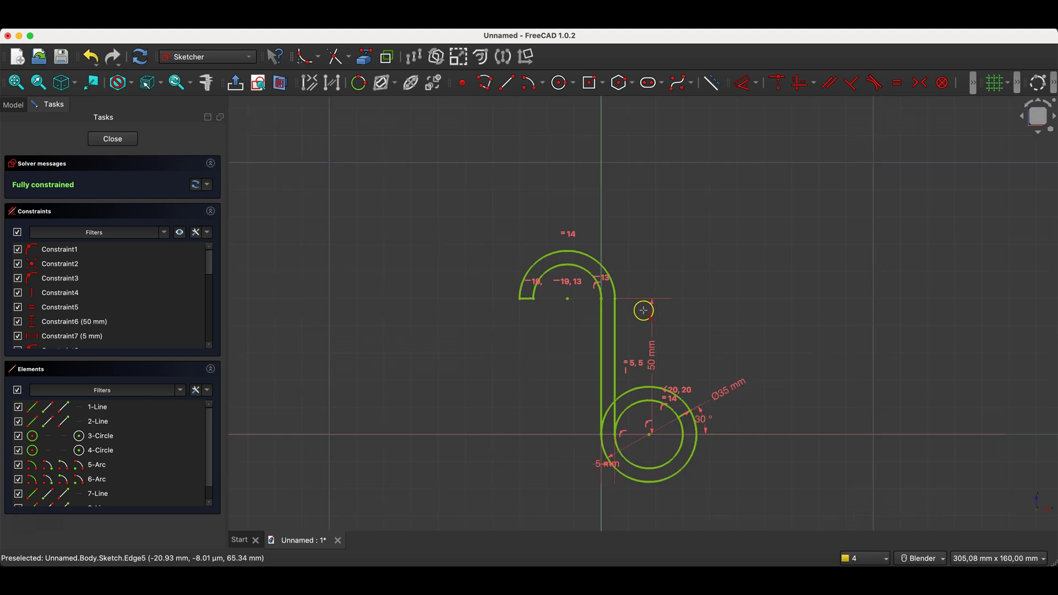
scroll(747, 386, "up", 4)
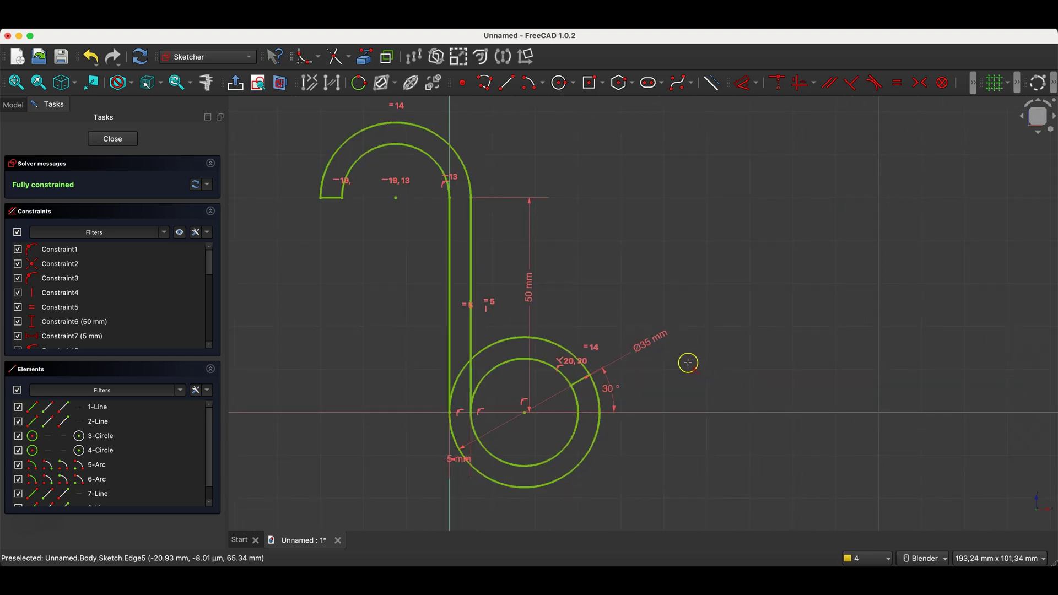
left_click(502, 339)
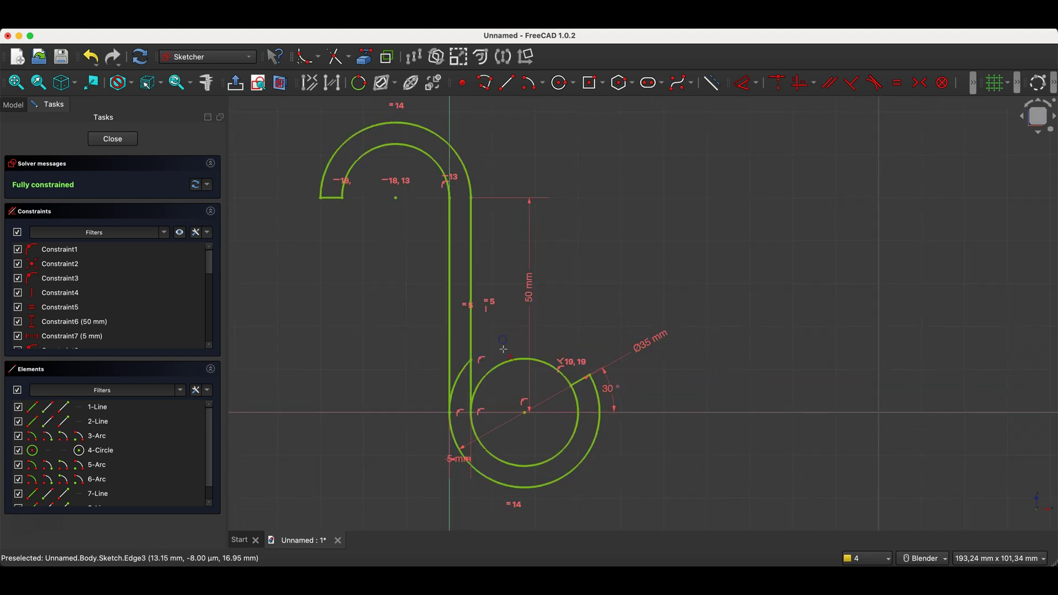
left_click(503, 361)
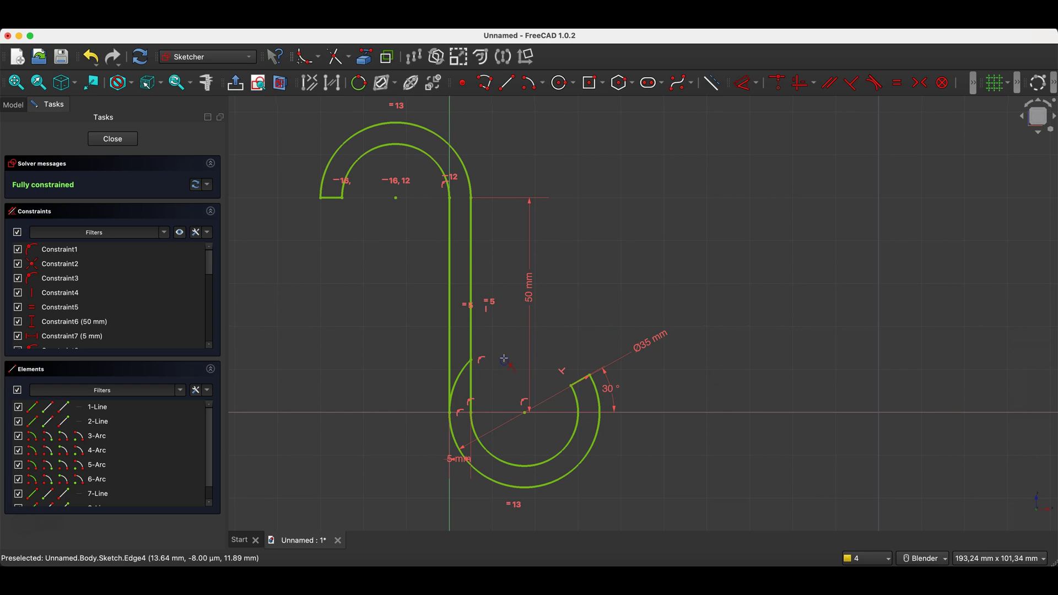
left_click(452, 384)
scroll(701, 304, "down", 3)
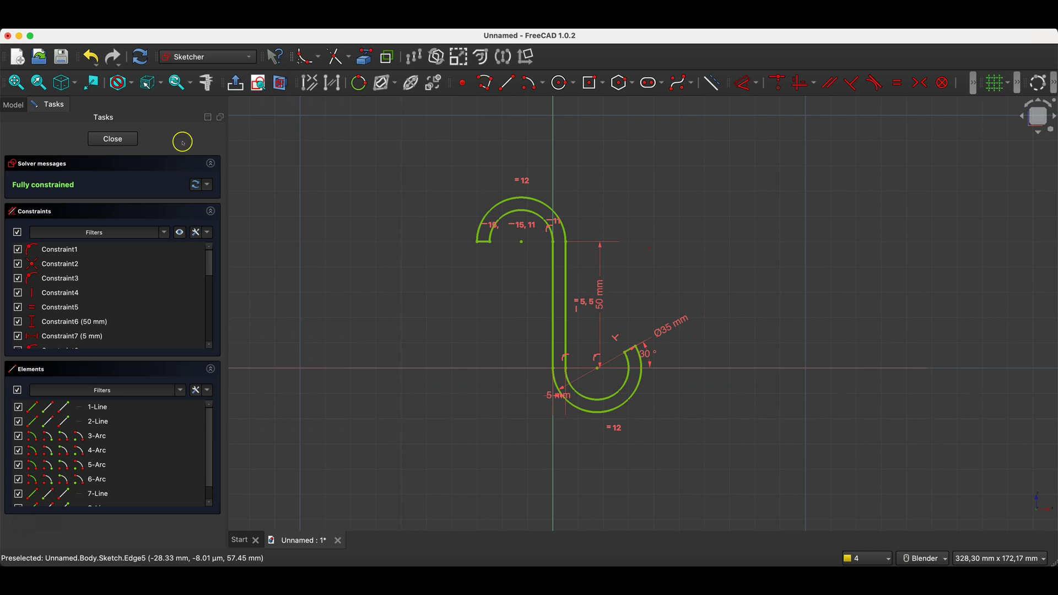
Step: Close the sketch and pad the hook outline 30 mm, symmetric to the plane
left_click(113, 138)
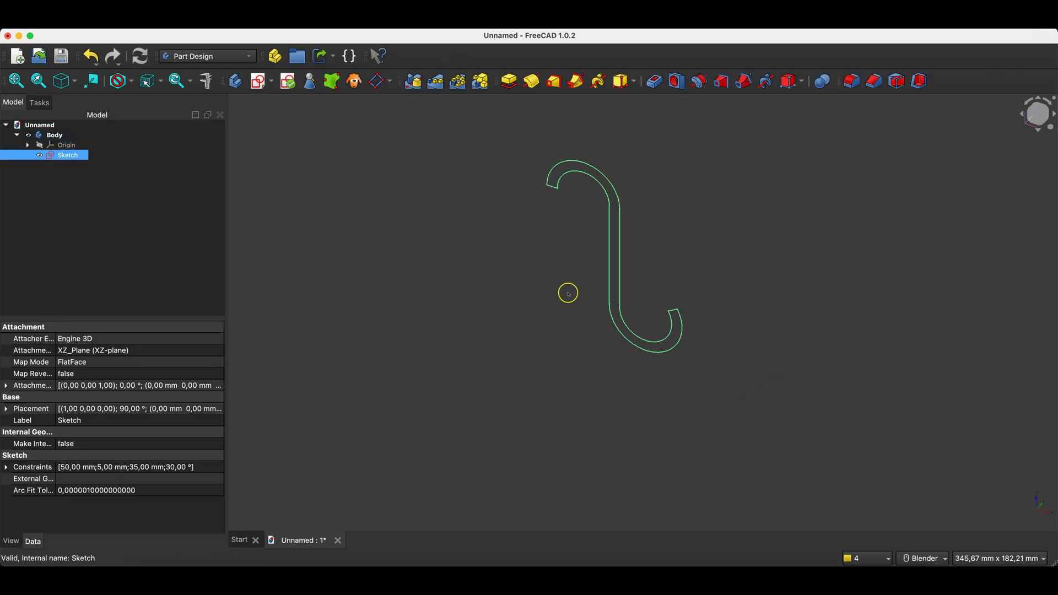
left_click(510, 81)
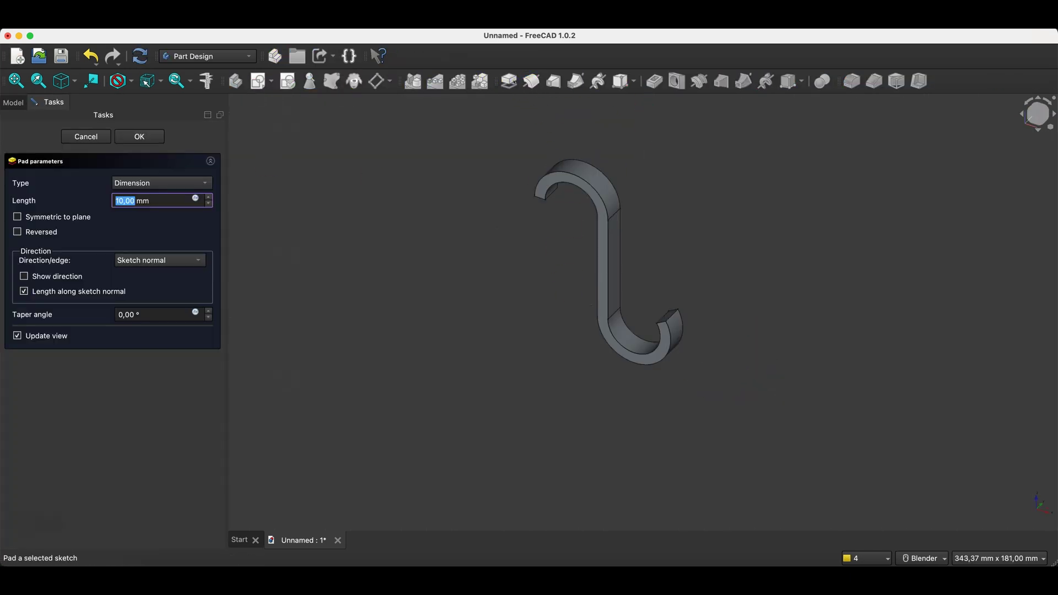
type("30")
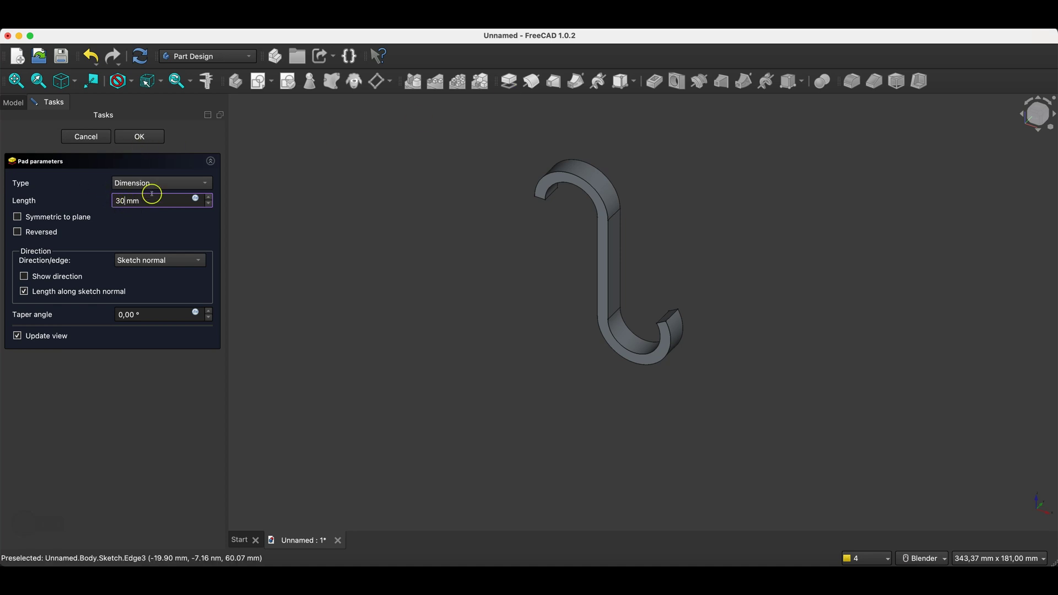
left_click(17, 217)
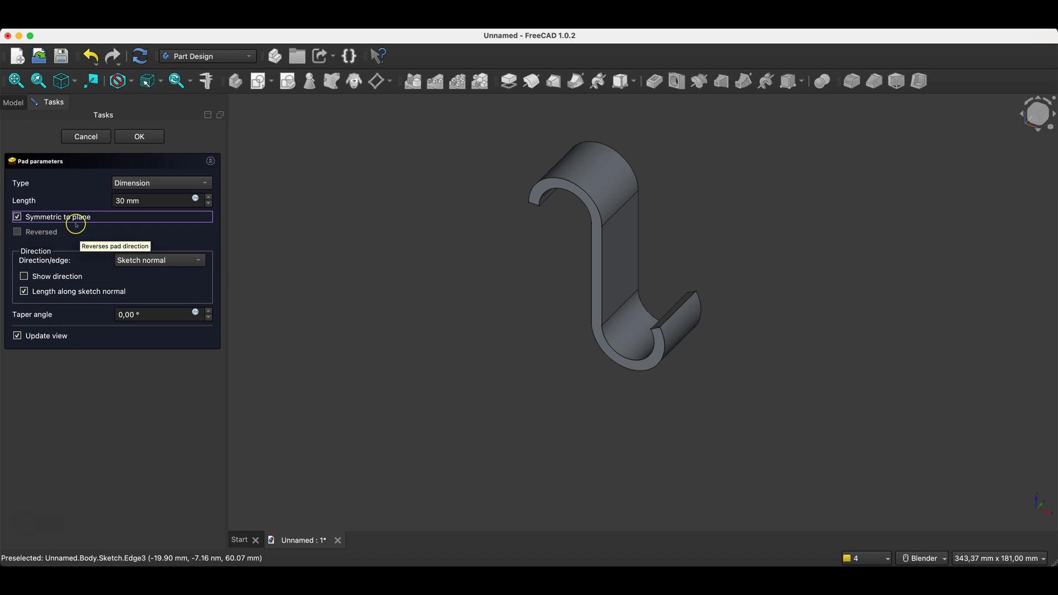
left_click(133, 136)
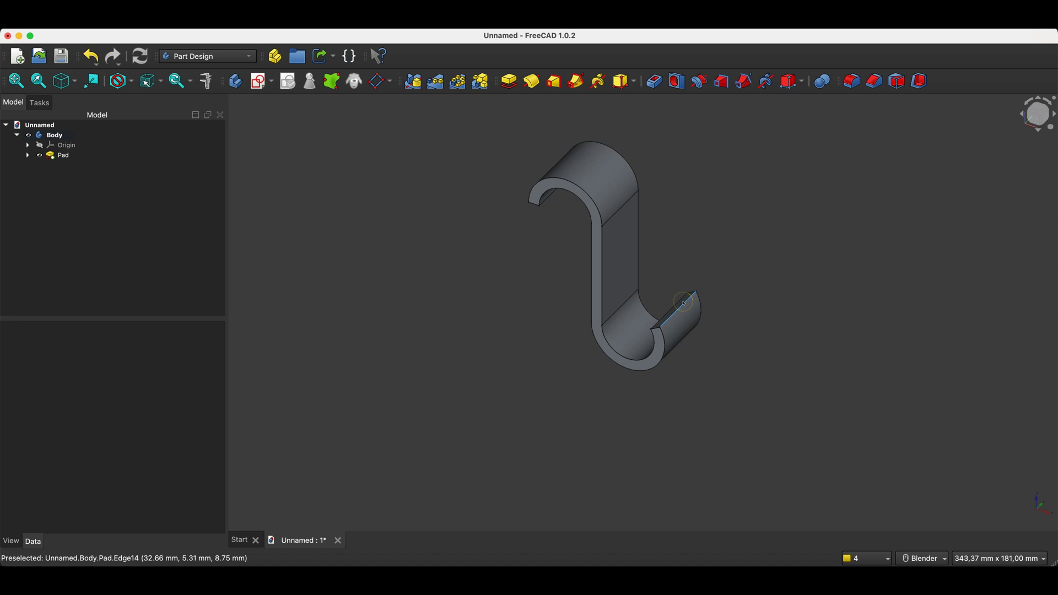
middle_click_drag(683, 302, 716, 308)
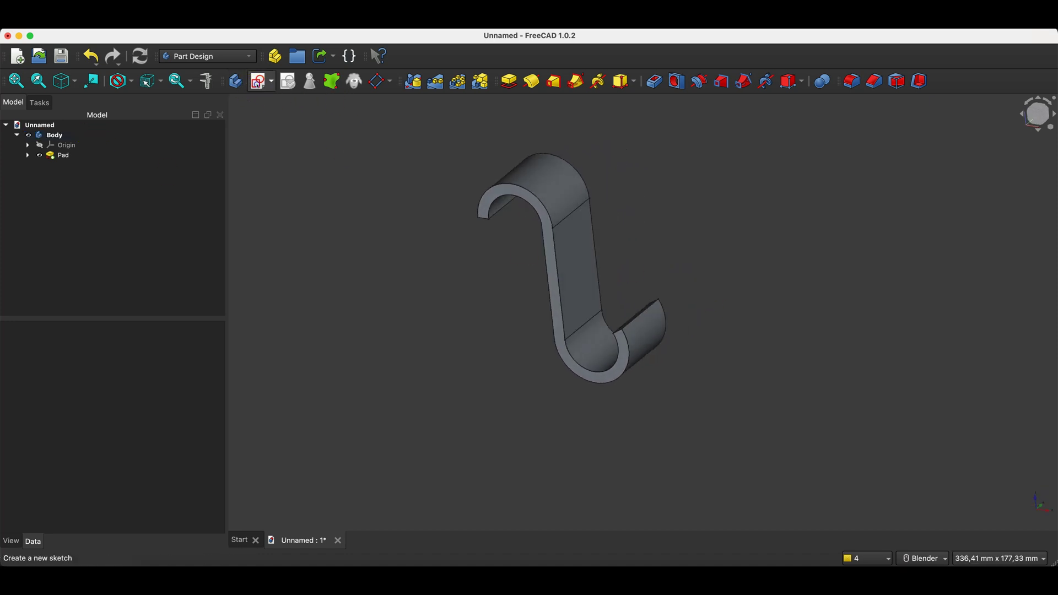
Step: Create a new sketch attached to the XY plane
left_click(257, 83)
scroll(330, 198, "up", 2)
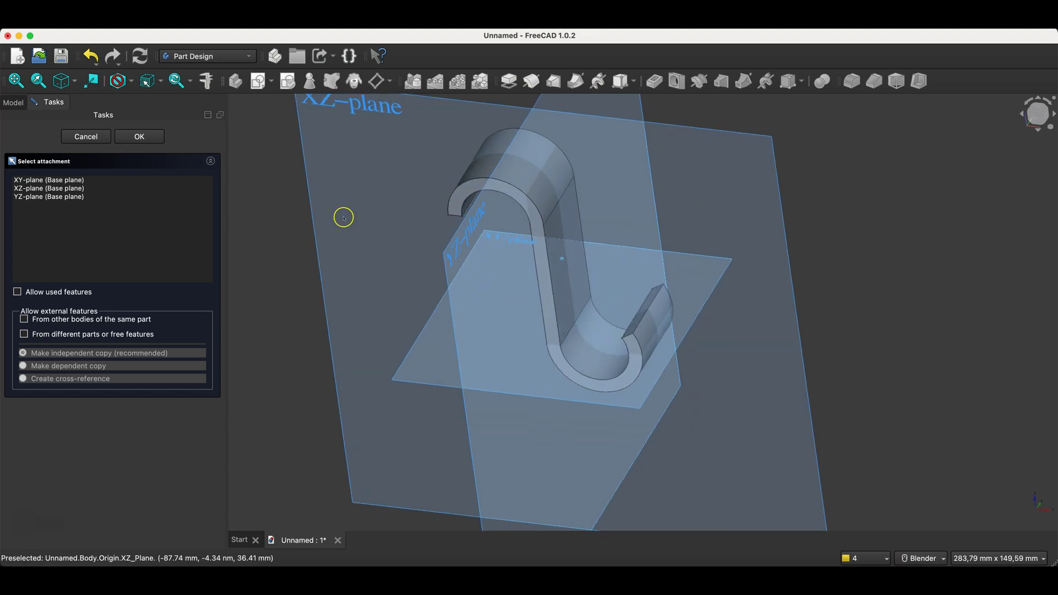
scroll(343, 217, "up", 1)
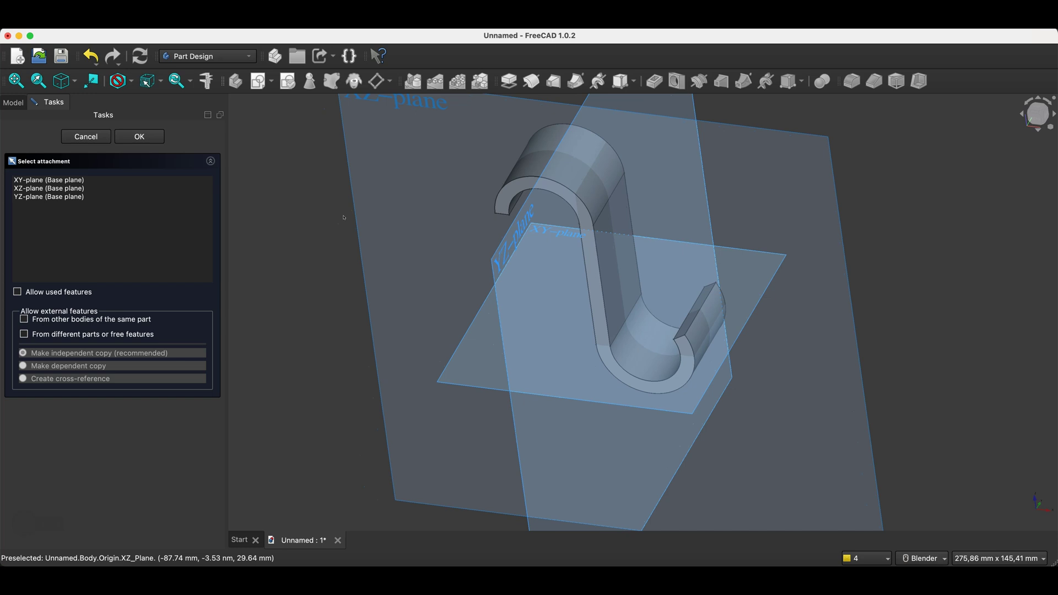
left_click(549, 233)
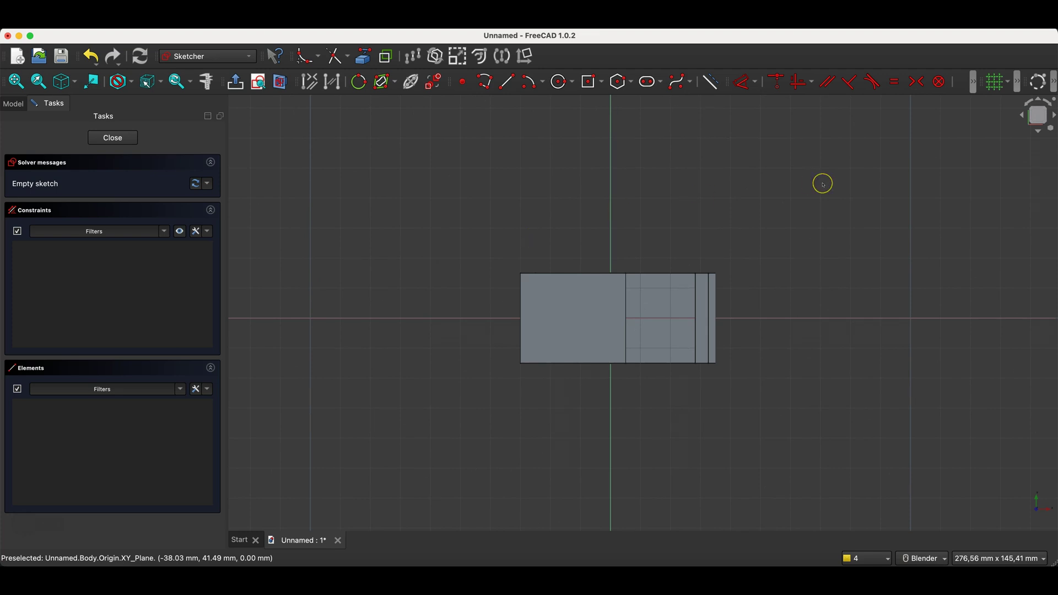
Step: Link three of the pad's edges into the sketch as external geometry
left_click(368, 63)
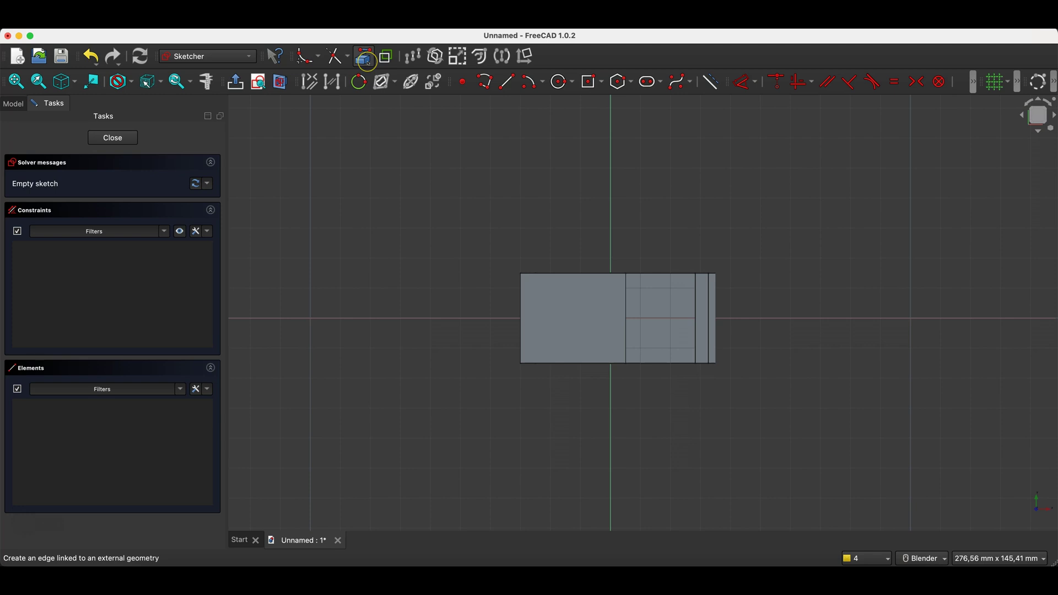
left_click(629, 288)
scroll(708, 260, "up", 3)
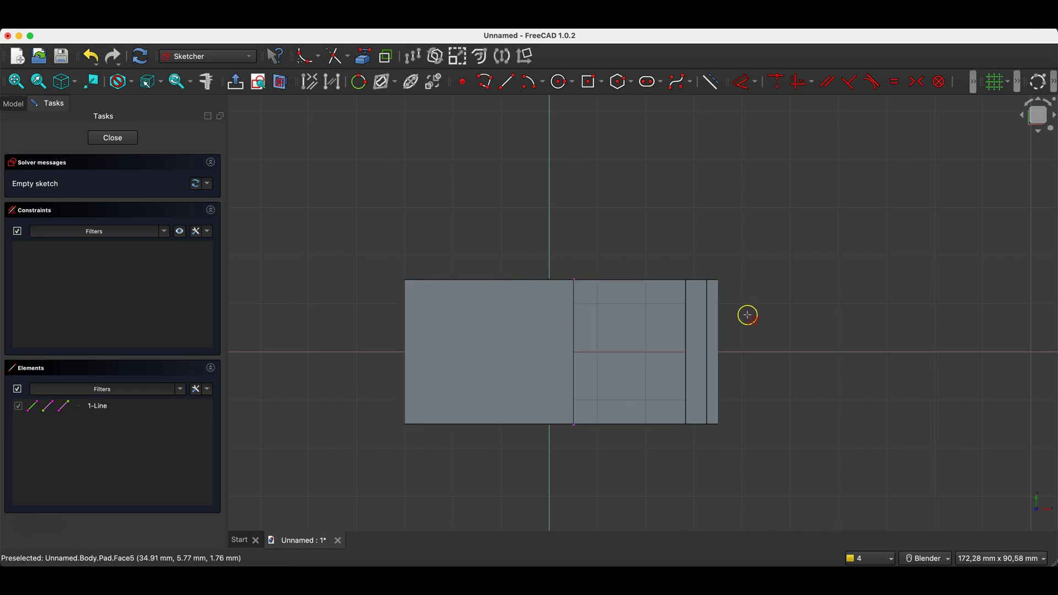
left_click(708, 289)
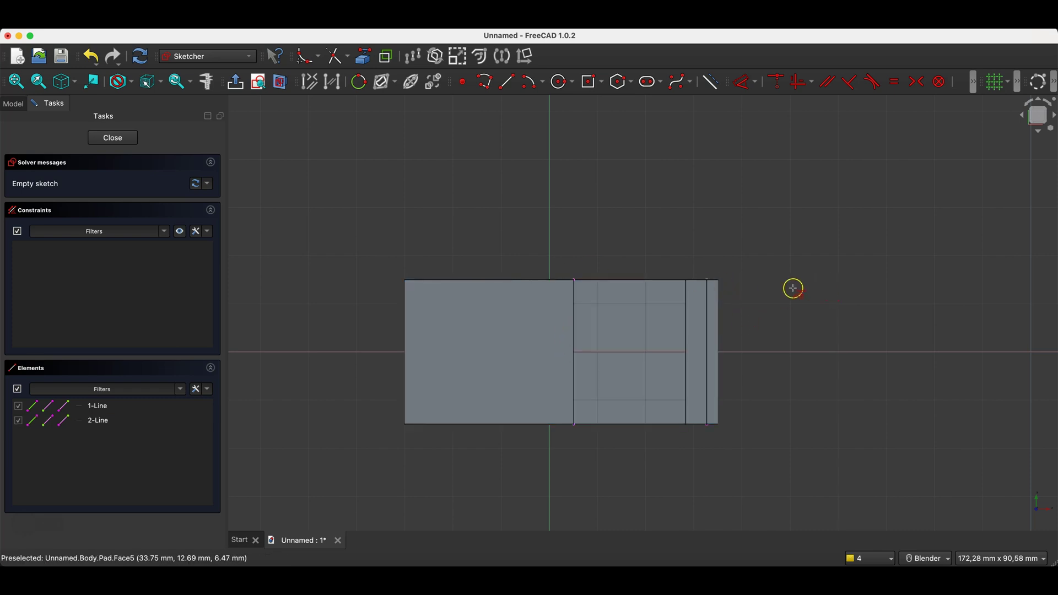
left_click(718, 288)
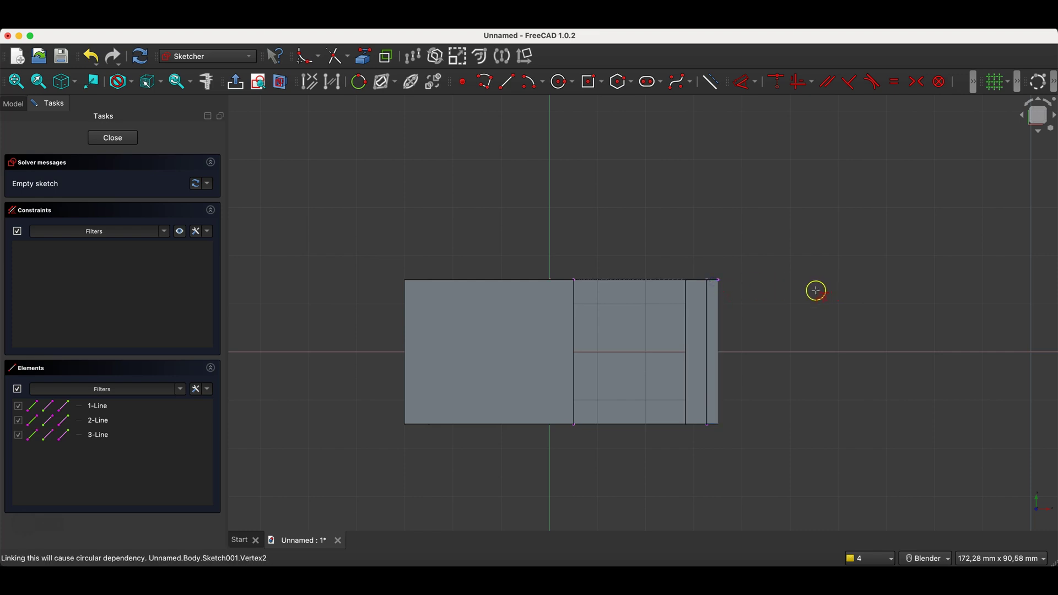
Step: Draw a circle centred above the hook, passing through the edge corner
left_click(561, 83)
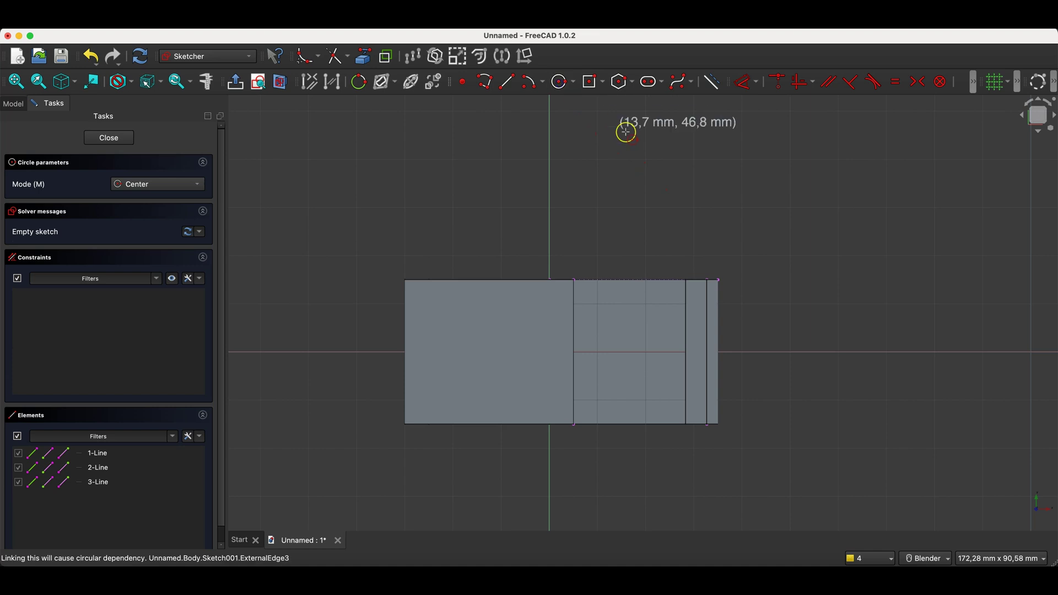
left_click(719, 188)
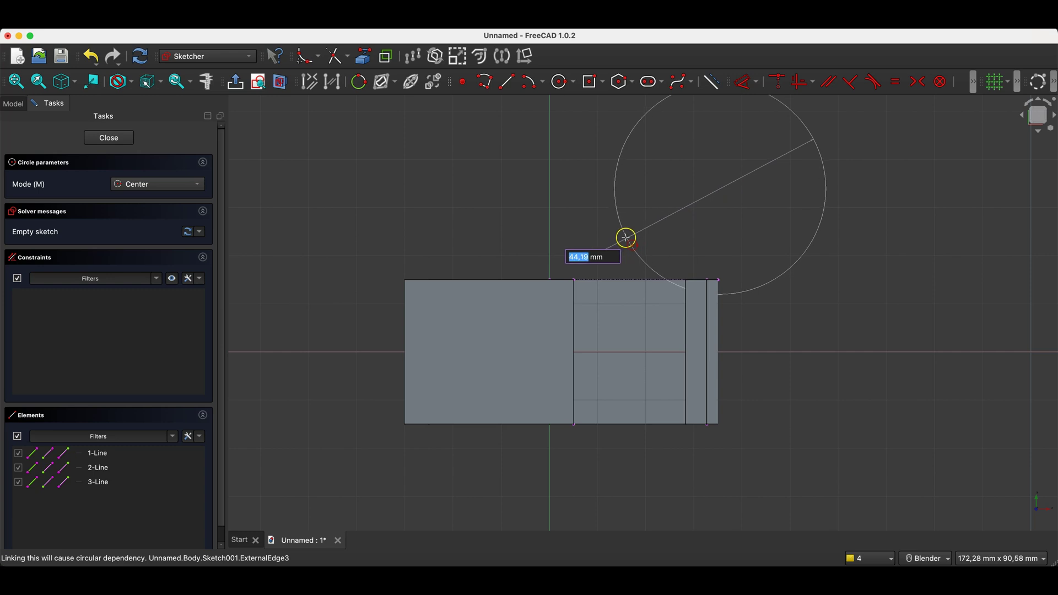
left_click(574, 279)
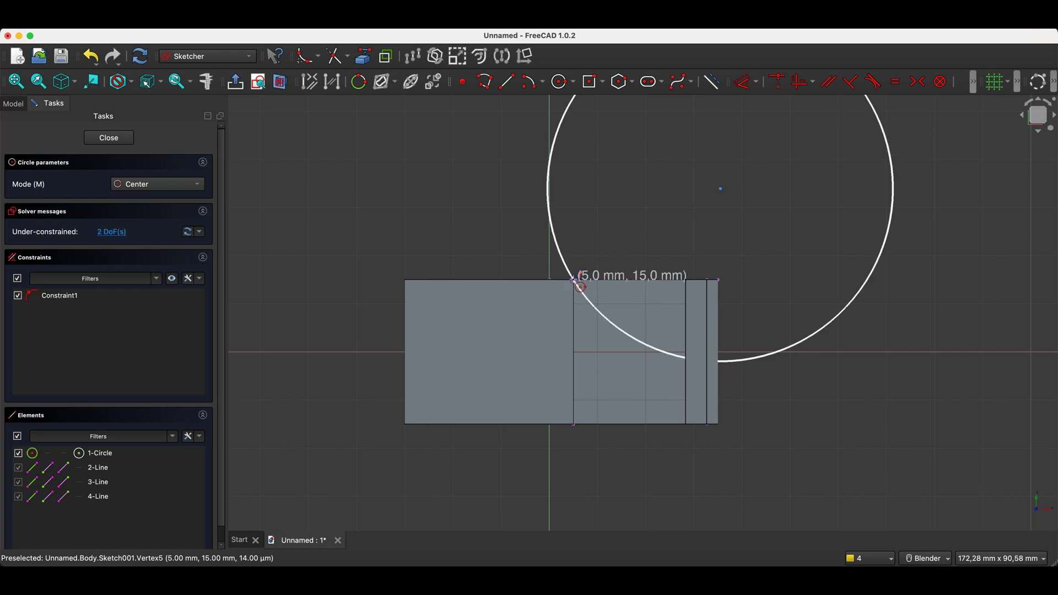
Step: Constrain the circle centre vertically above the hook's corner vertex and shrink the circle
right_click(623, 241)
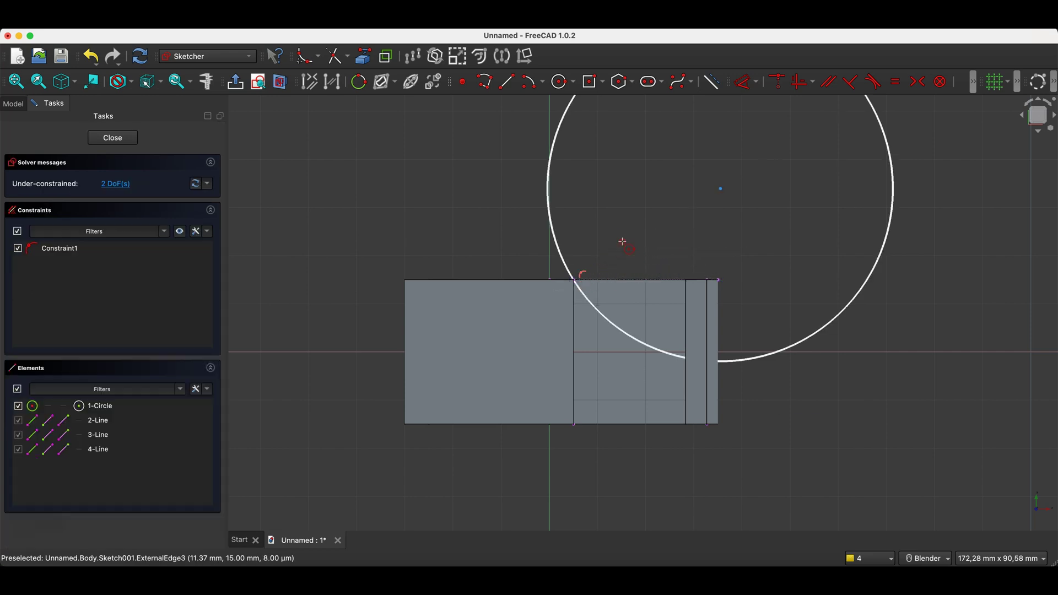
left_click(719, 281)
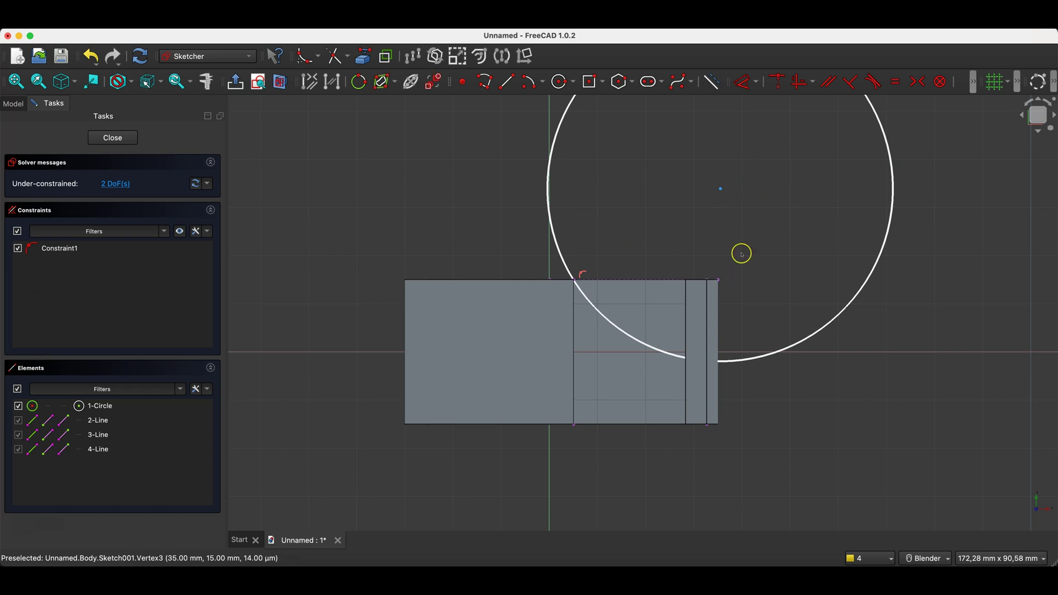
left_click(721, 189)
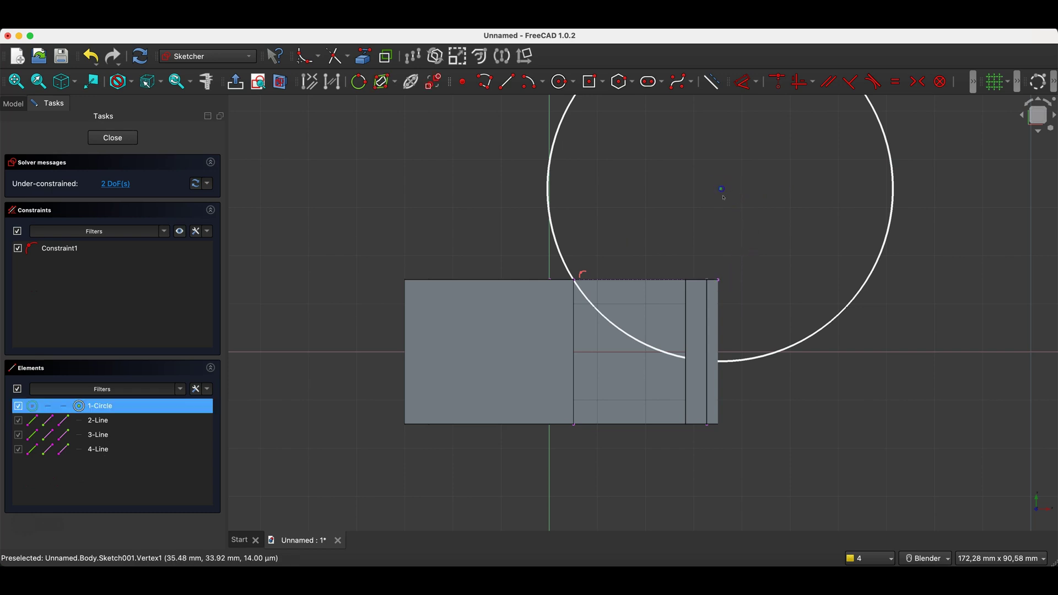
left_click(719, 281)
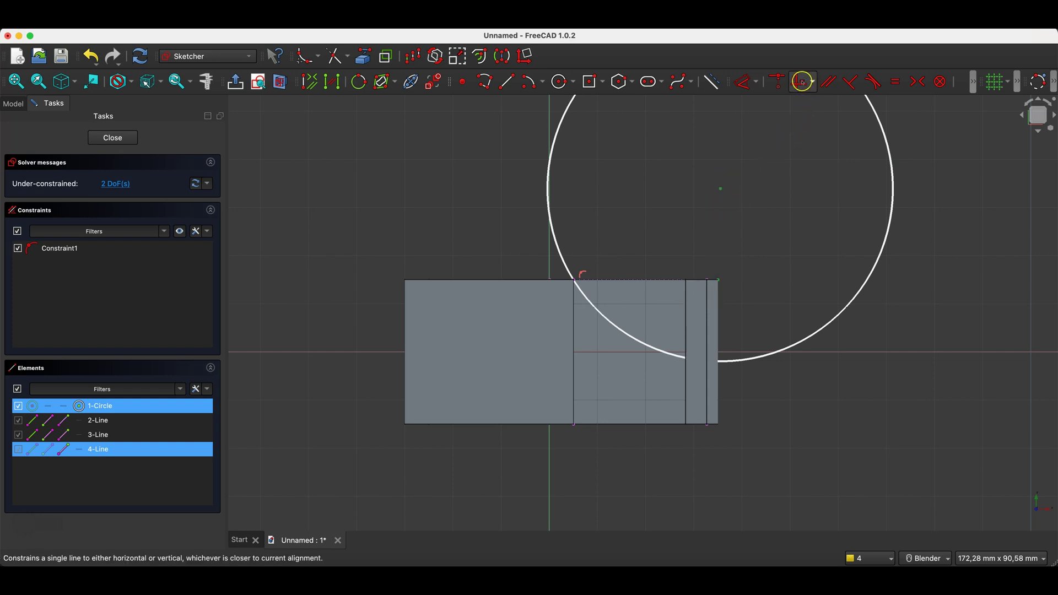
left_click(800, 84)
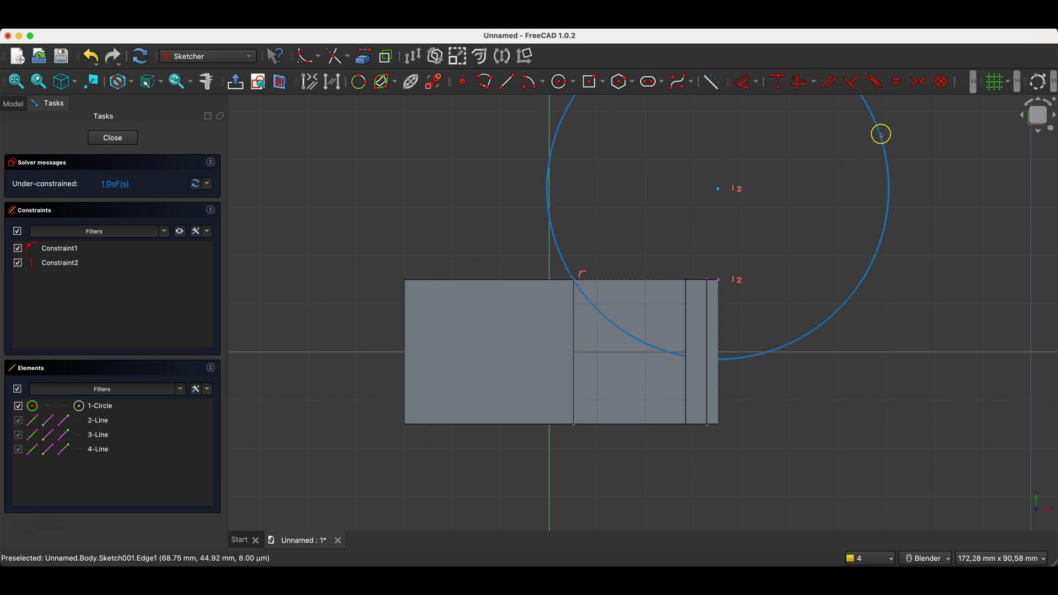
left_click_drag(880, 136, 732, 331)
scroll(754, 313, "down", 2)
scroll(606, 248, "up", 3)
mouse_move(584, 251)
left_mouse_down()
mouse_move(568, 384)
mouse_move(597, 307)
mouse_move(611, 190)
mouse_move(606, 205)
left_mouse_up()
left_click(660, 319)
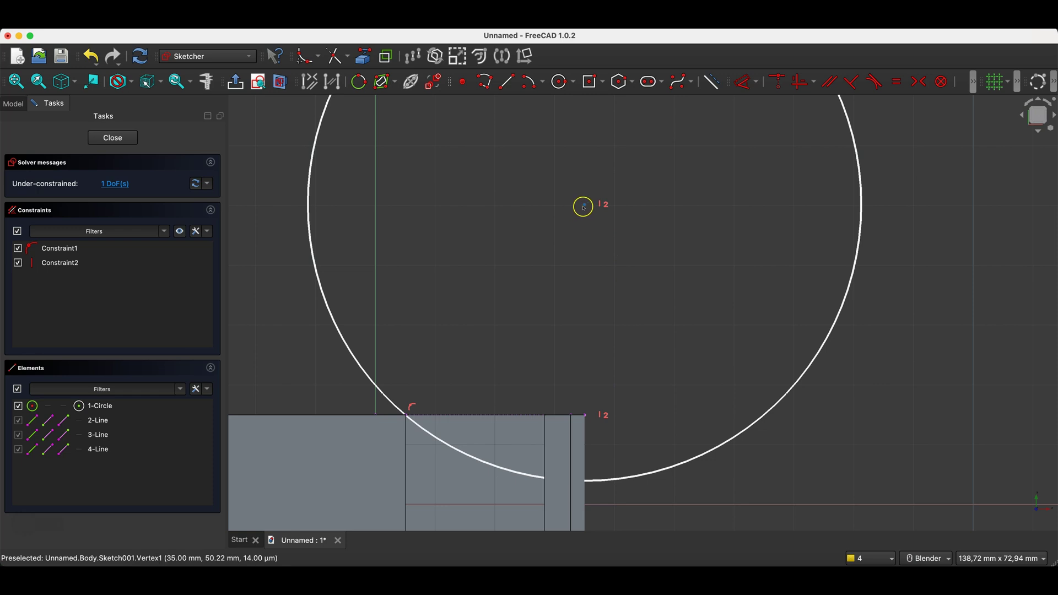
Step: Set a 35 mm vertical distance from the corner to the circle centre and close the sketch
left_click(592, 416)
left_click(585, 205)
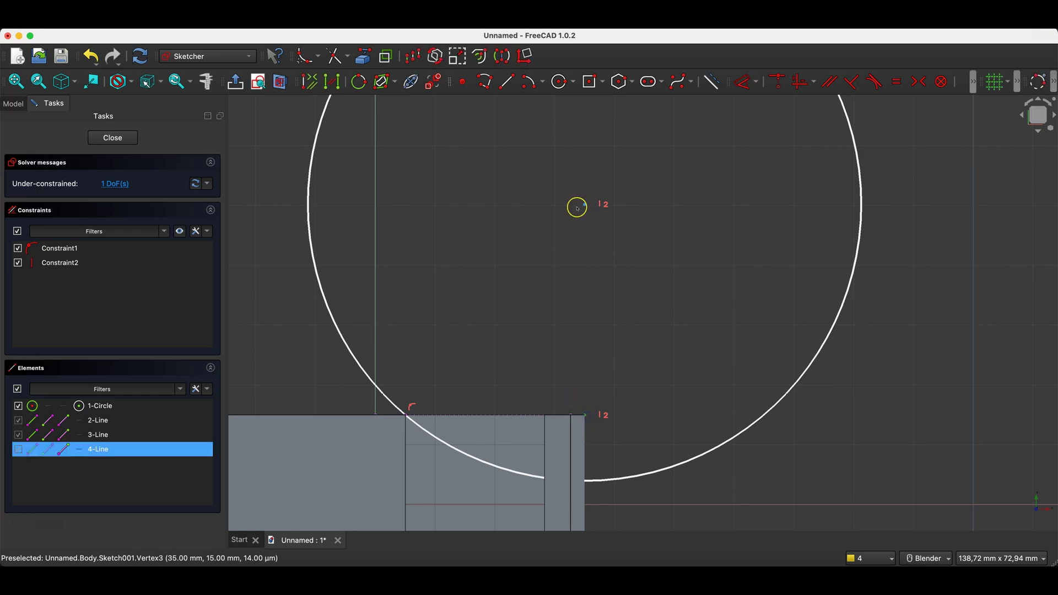
left_click(743, 81)
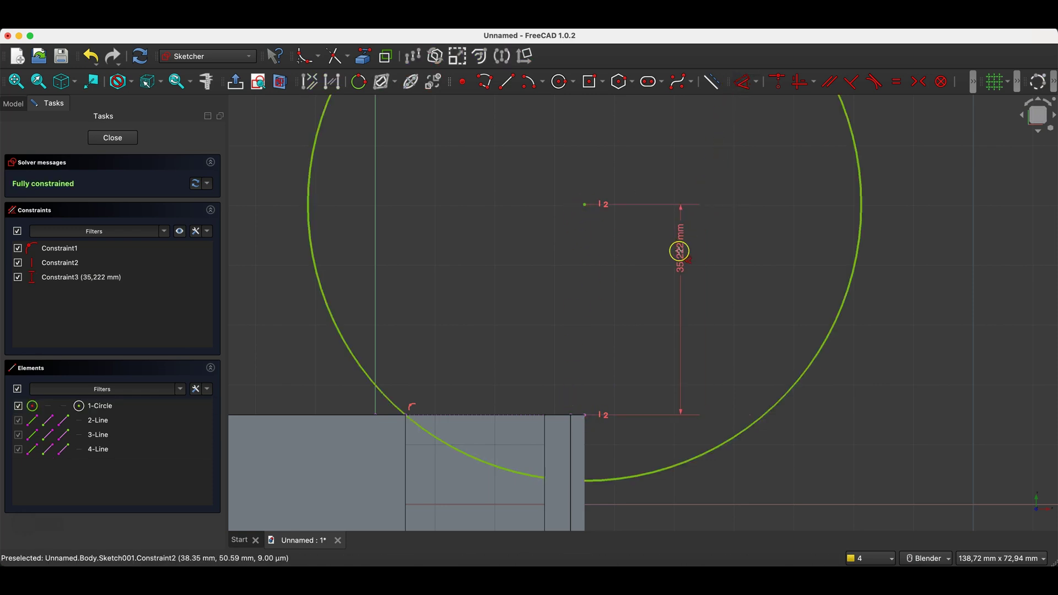
left_click(652, 278)
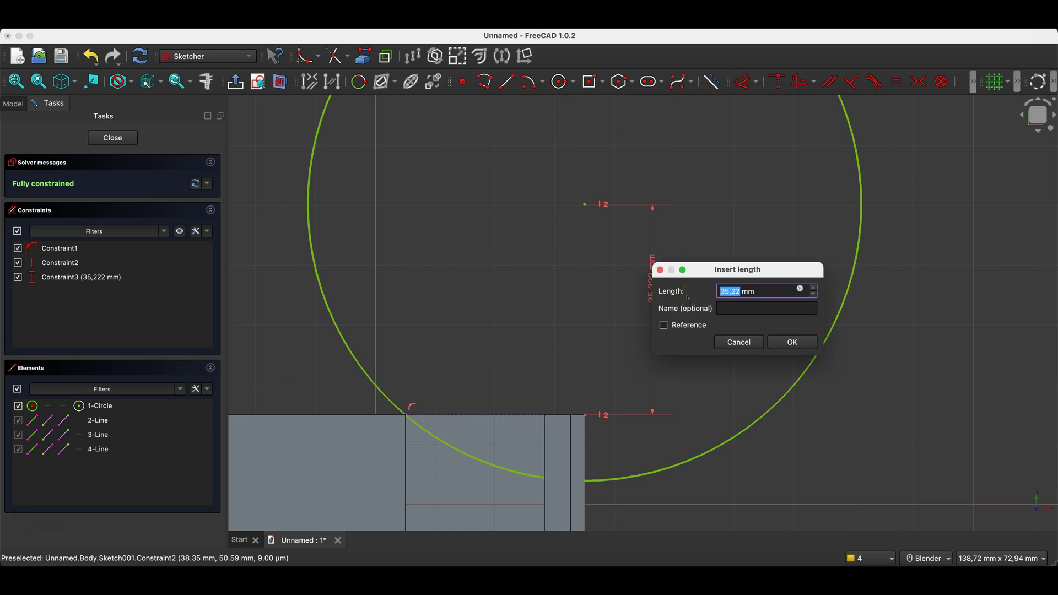
type("35")
key("Return")
scroll(640, 276, "down", 2)
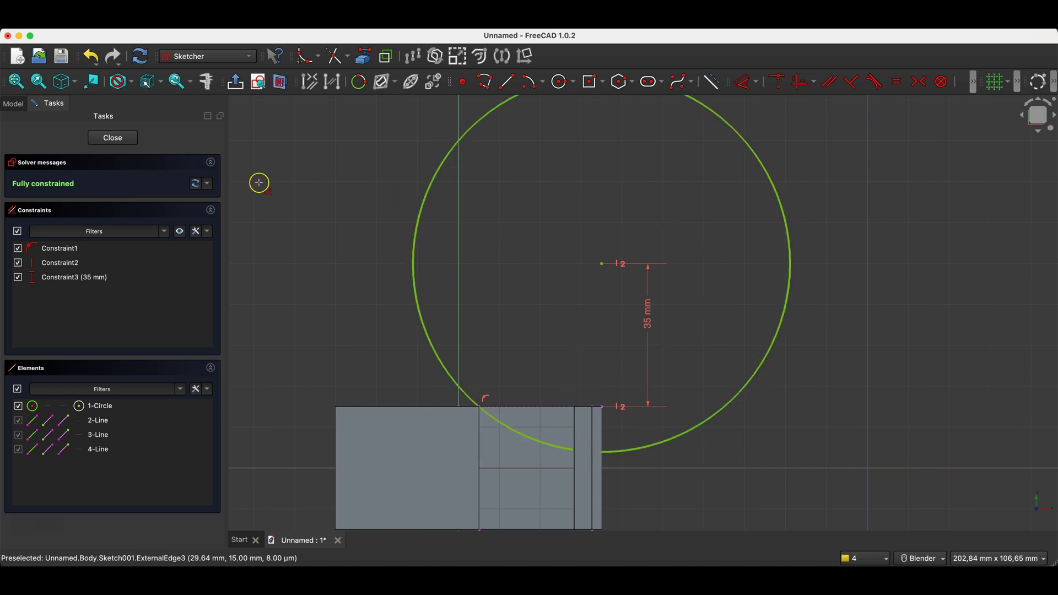
left_click(116, 138)
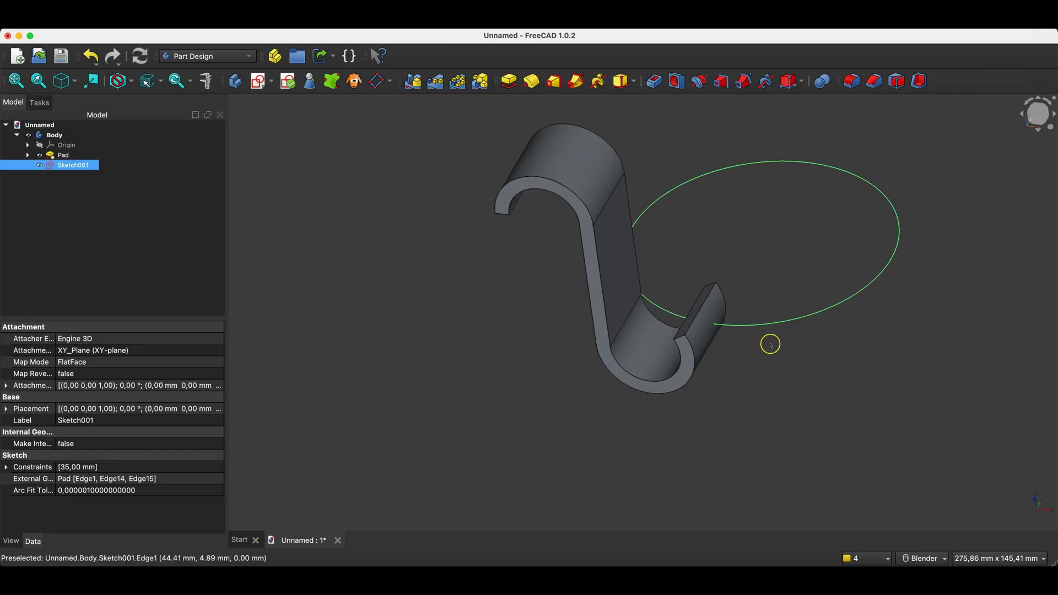
Step: Pocket Sketch001 with type Through all, symmetric to the sketch plane
middle_click_drag(769, 345, 739, 215)
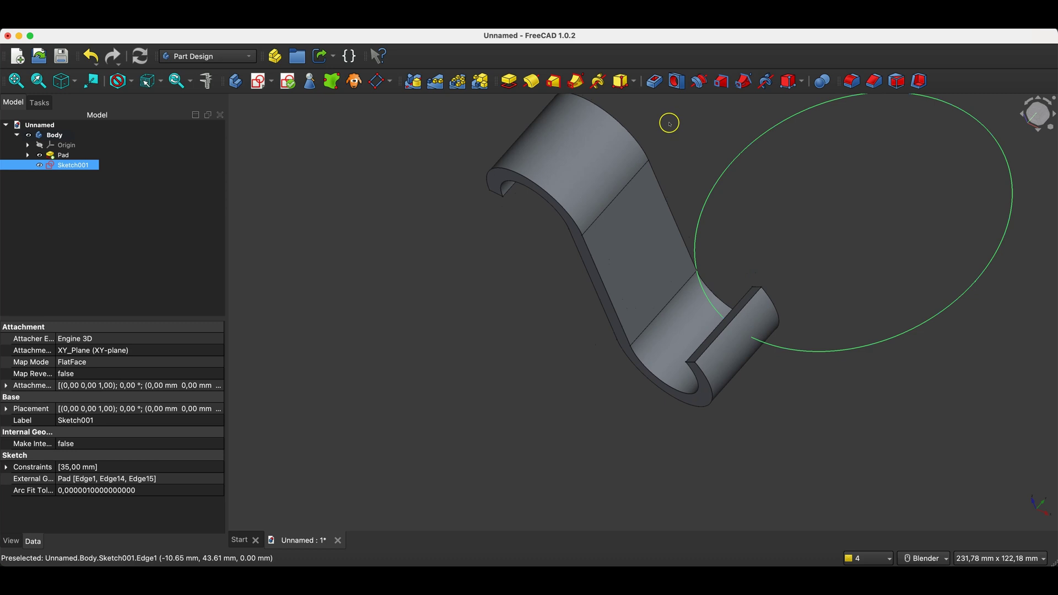
left_click(659, 82)
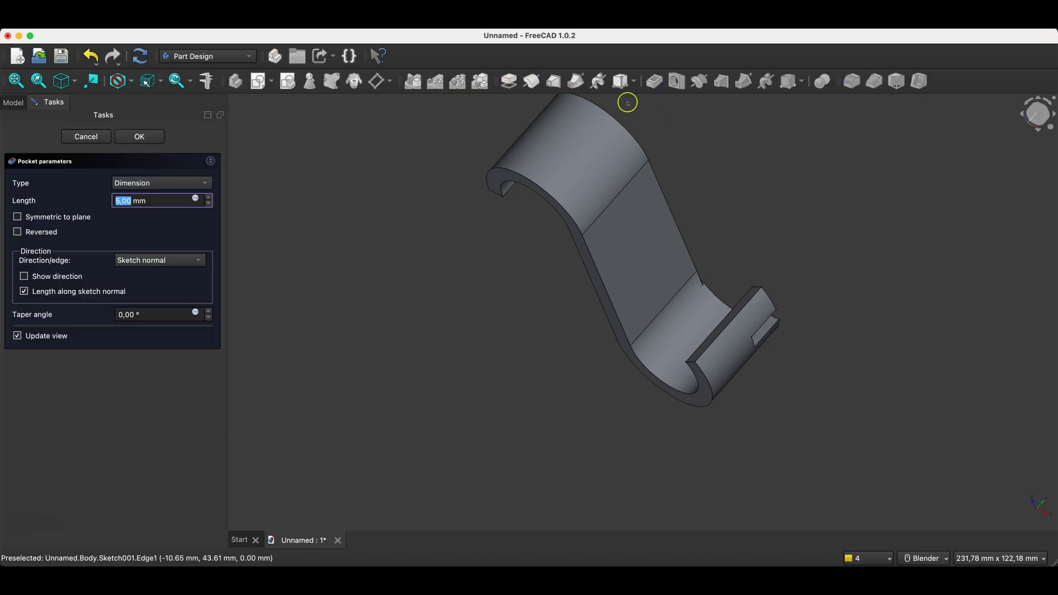
left_click(165, 187)
left_click(161, 197)
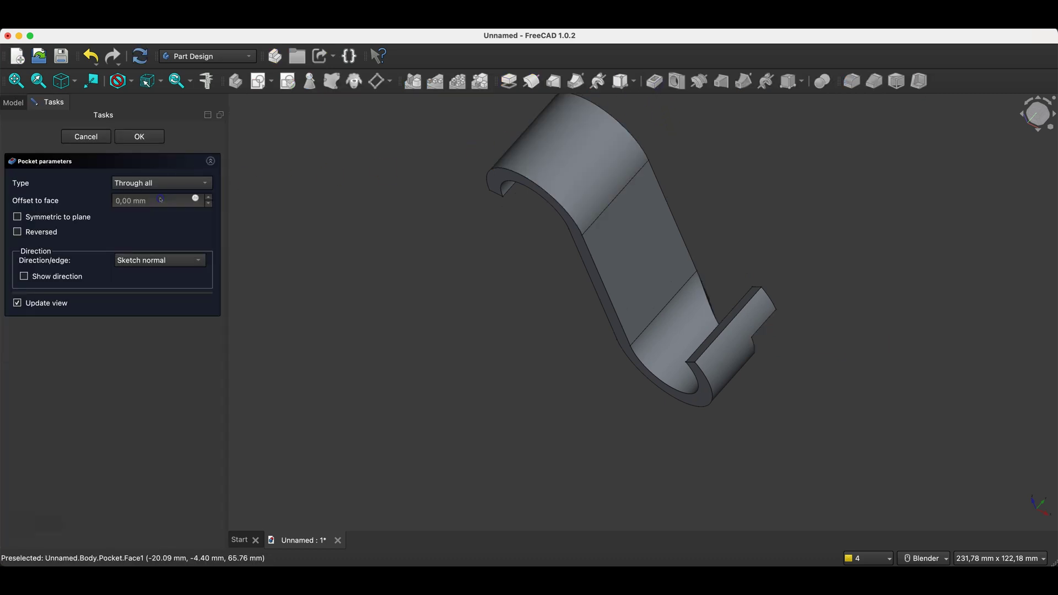
left_click(18, 218)
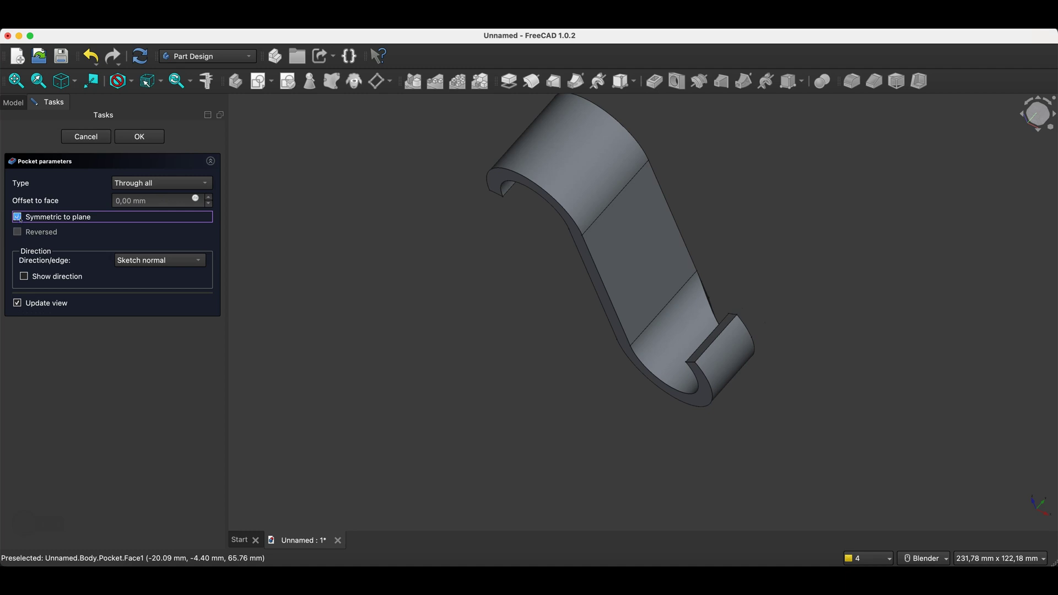
middle_click_drag(415, 293, 416, 295)
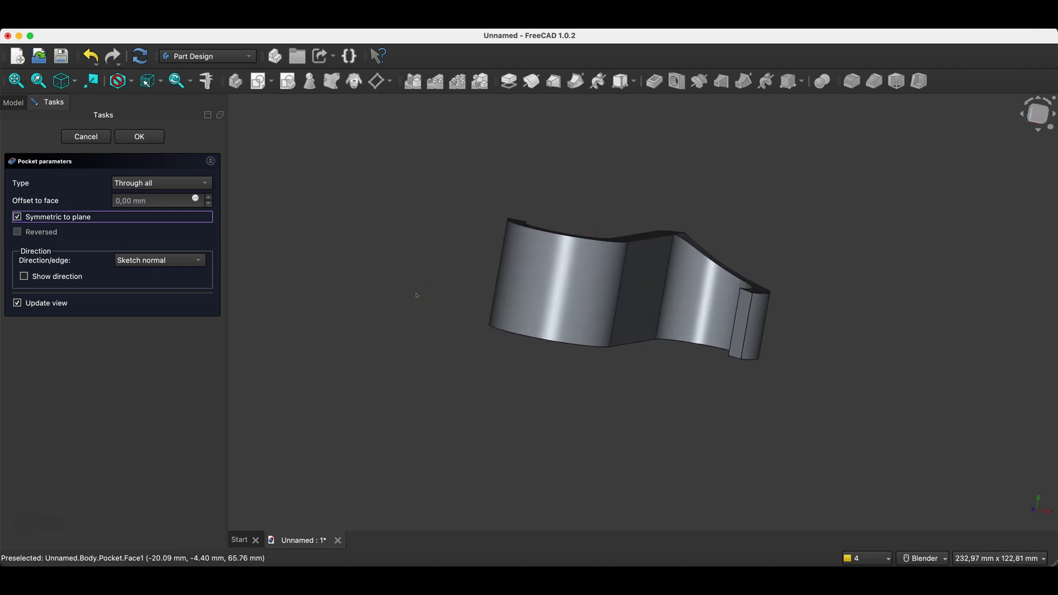
left_click(149, 140)
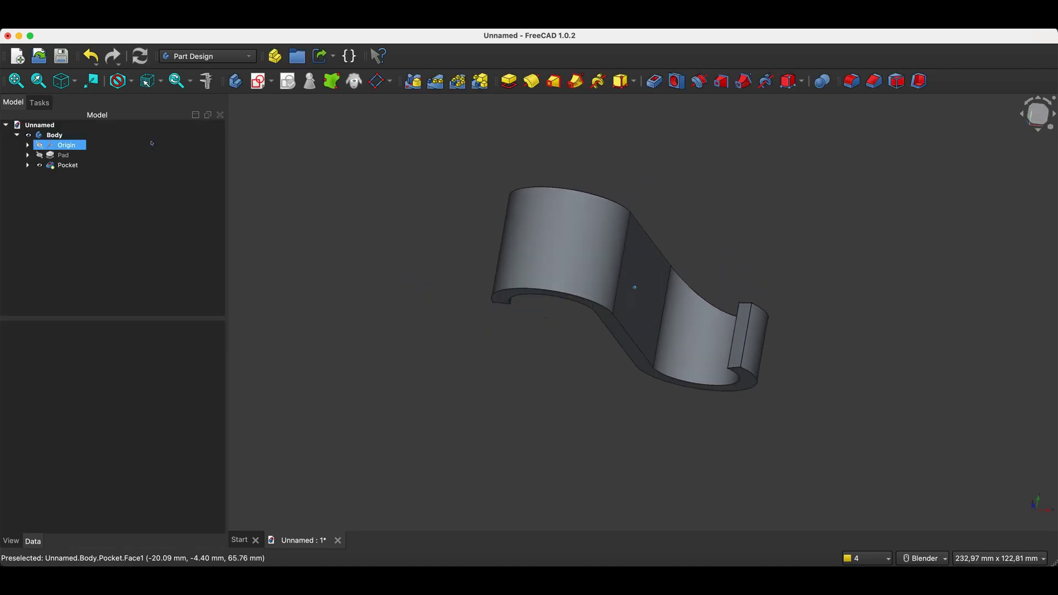
Step: Create a Mirrored feature of the Pocket using the Base XZ plane
left_click(123, 163)
left_click(69, 165)
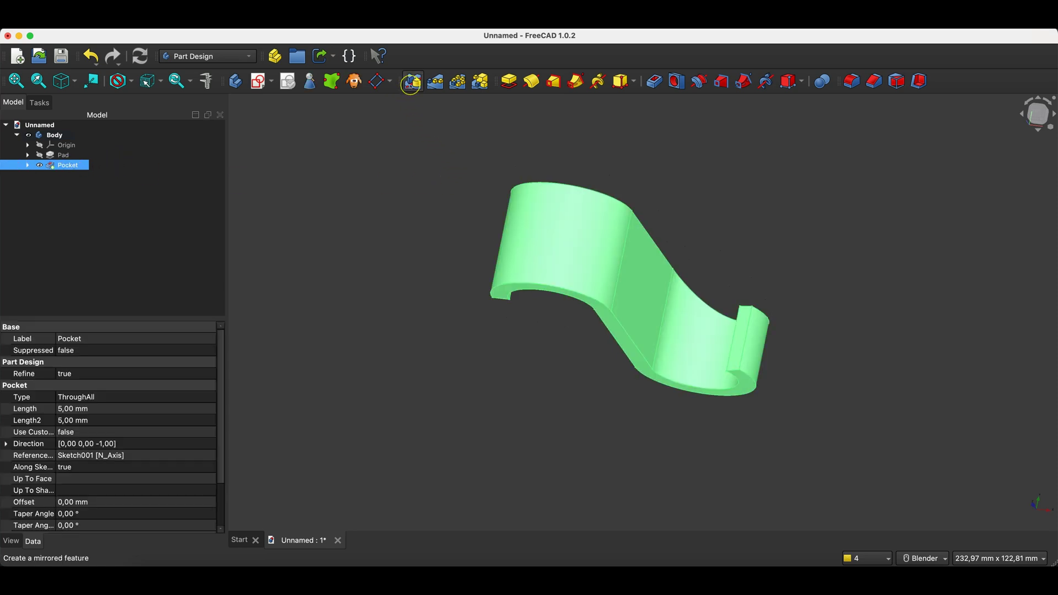
left_click(412, 81)
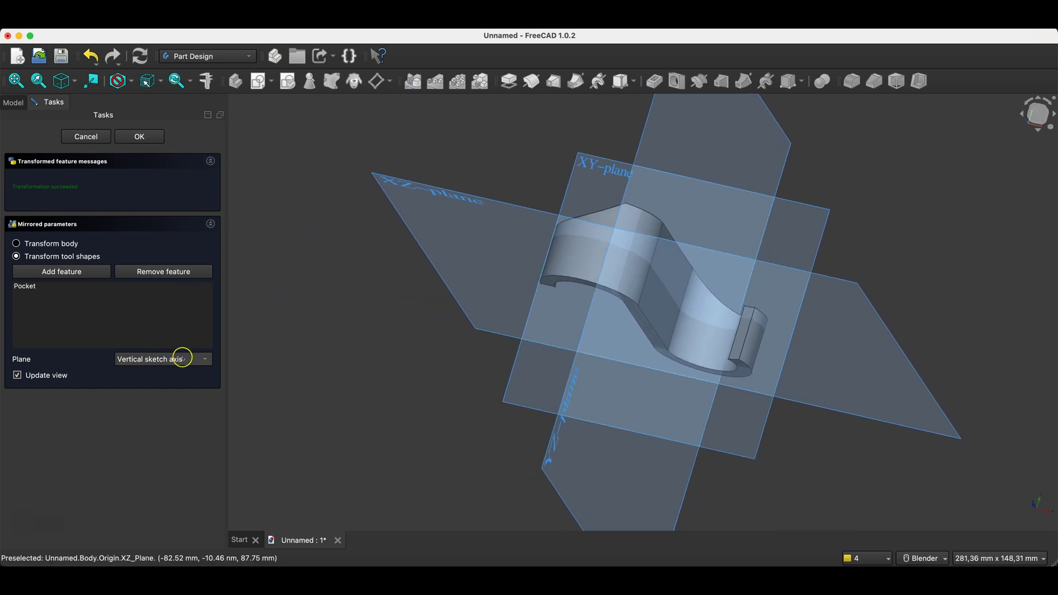
left_click(181, 359)
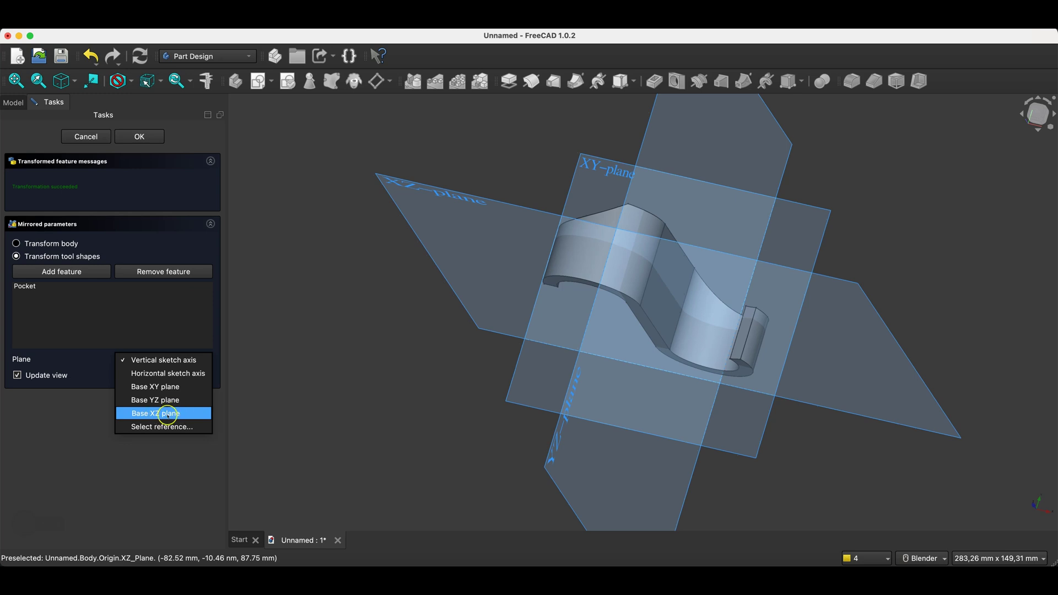
left_click(168, 414)
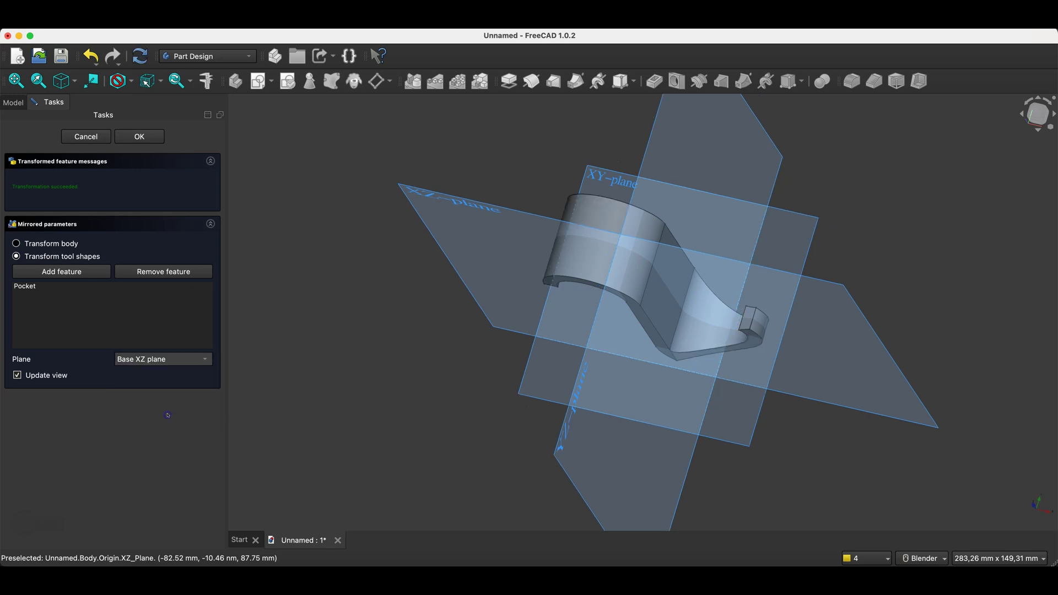
left_click(139, 136)
middle_click_drag(385, 208, 772, 276)
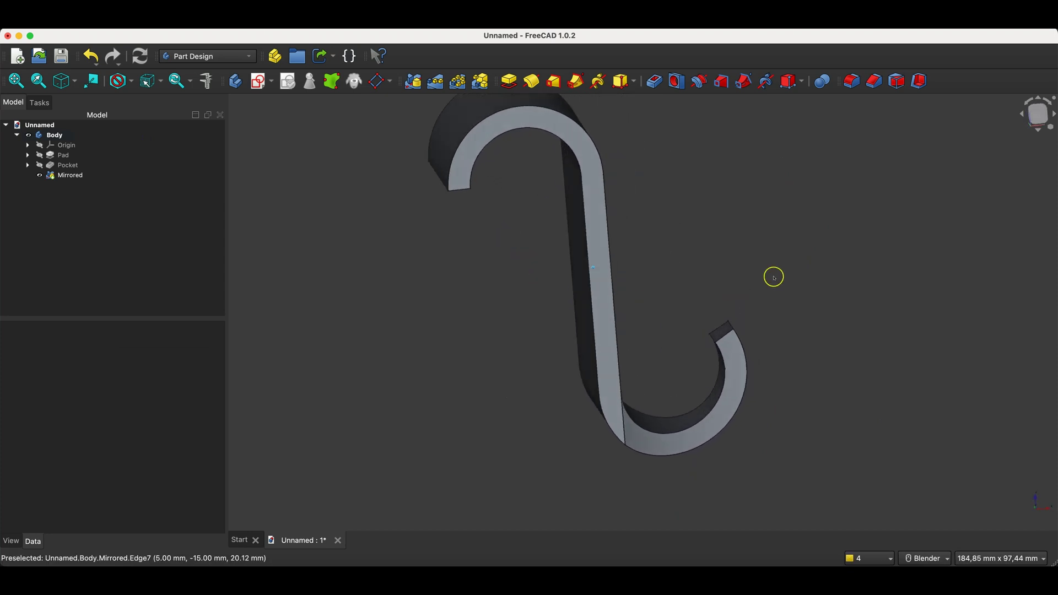
Step: Fillet the two edges at the lower hook tip with a 2 mm radius
left_click(852, 81)
middle_click_drag(843, 173, 799, 252)
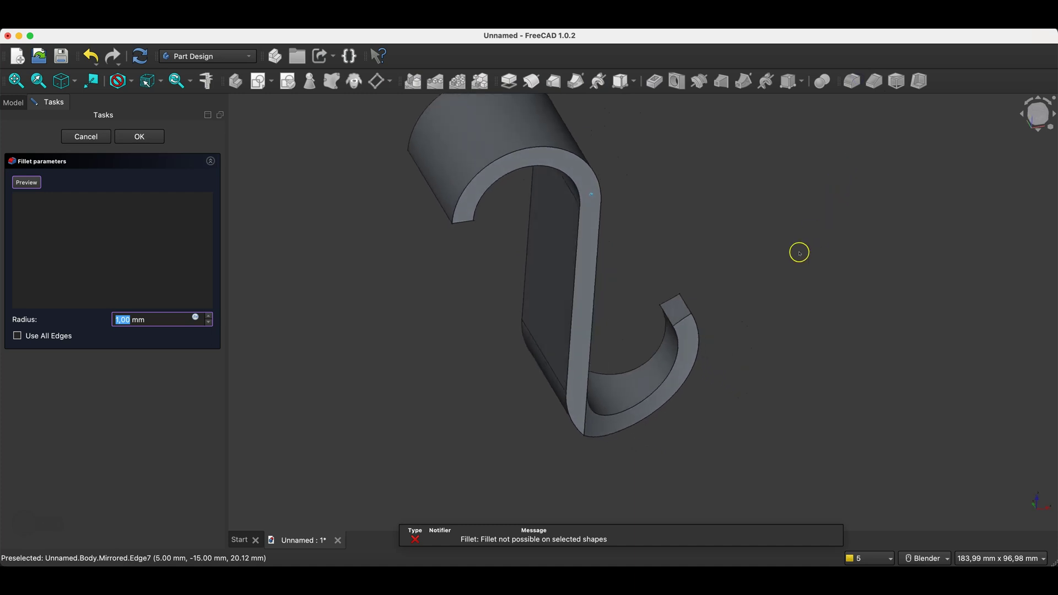
left_click(668, 315)
left_click(685, 306)
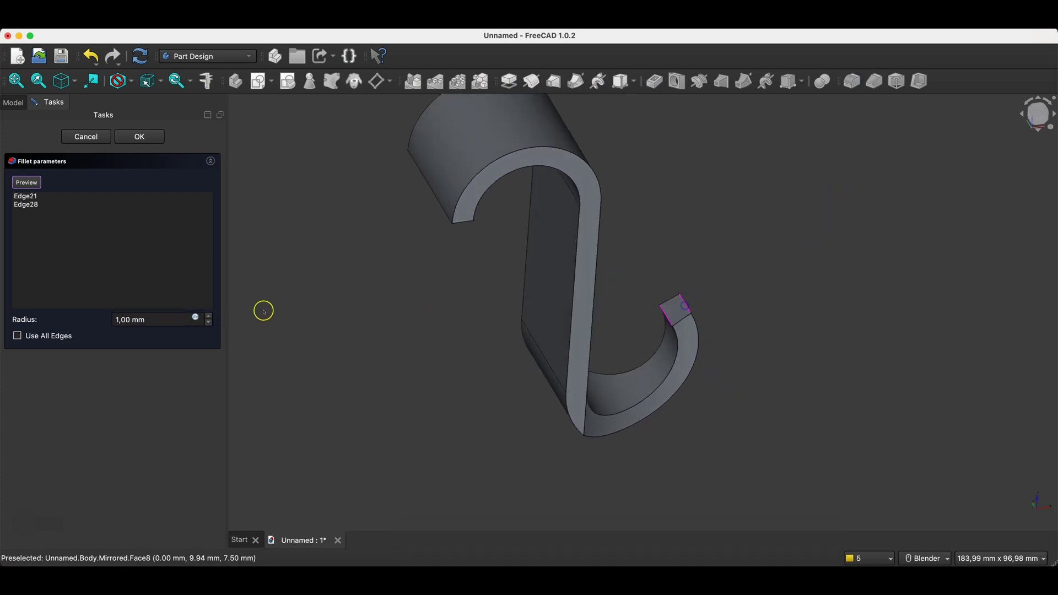
left_click(208, 317)
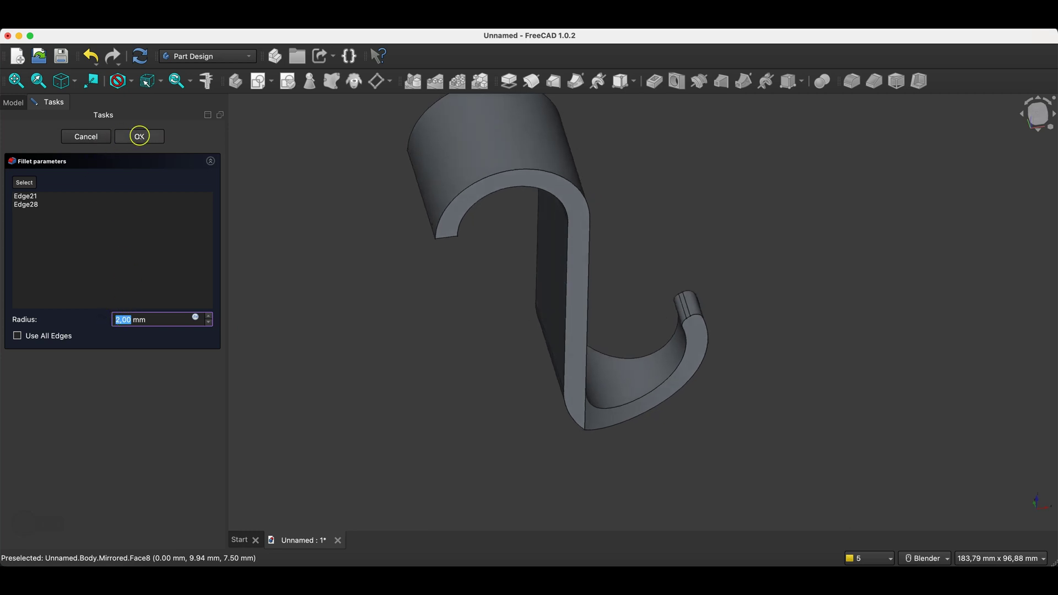
left_click(140, 136)
key("0")
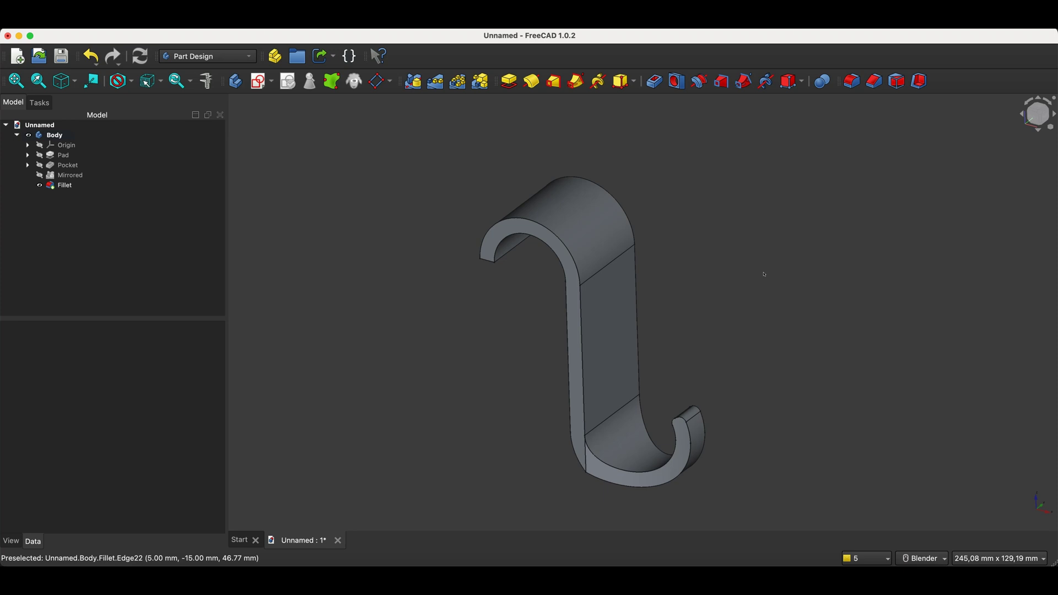
scroll(764, 274, "up", 3)
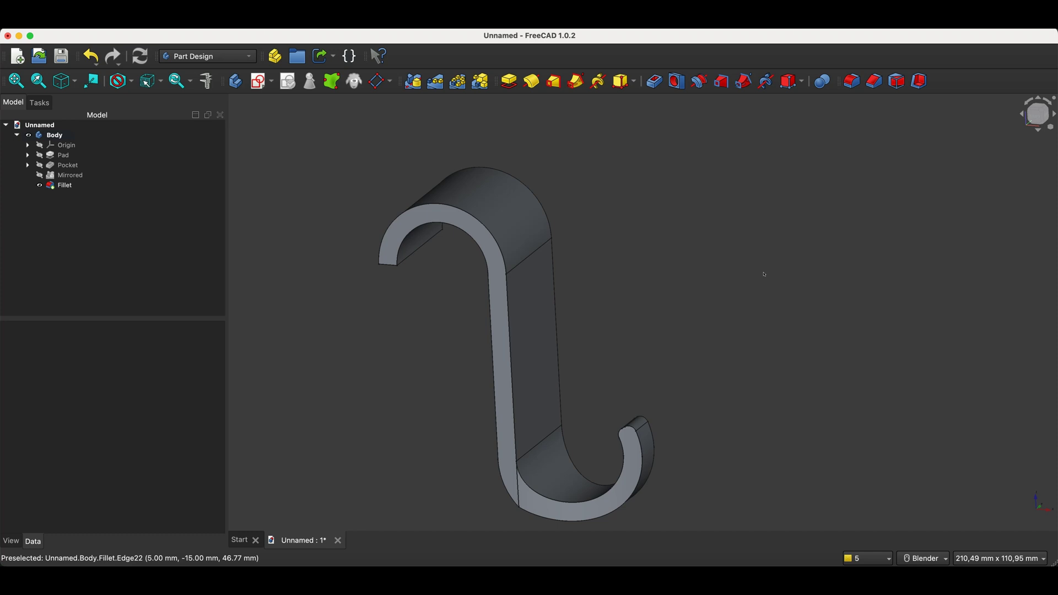